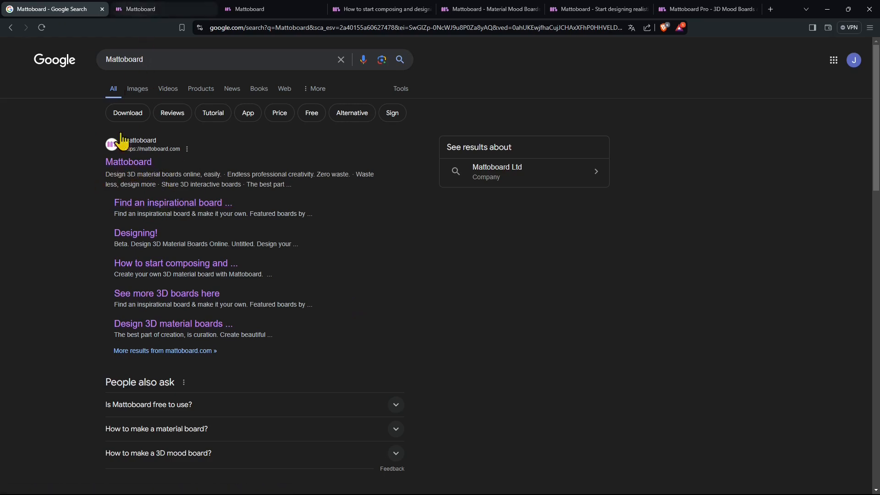
Step: Open the Mattoboard website from the search results and look through its home page down to the designer testimonials
{"action": "left_click", "coordinate": [129, 163]}
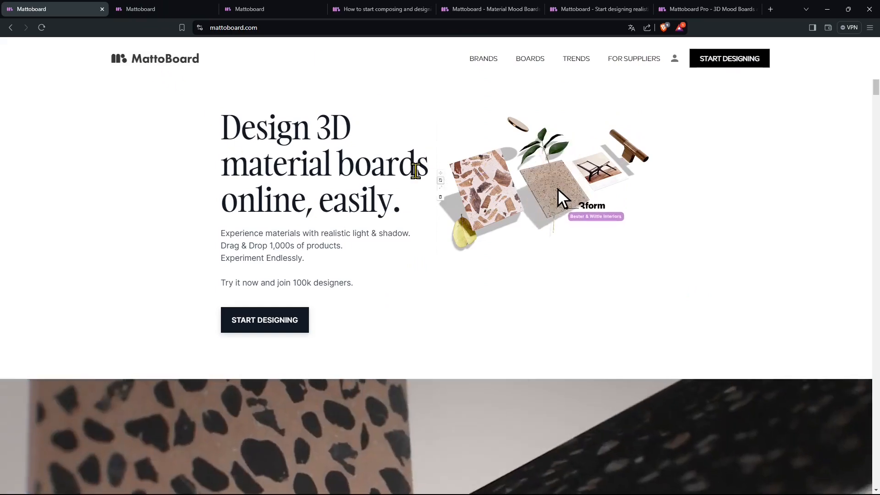
{"action": "scroll", "coordinate": [406, 259], "scroll_direction": "down", "scroll_amount": 5}
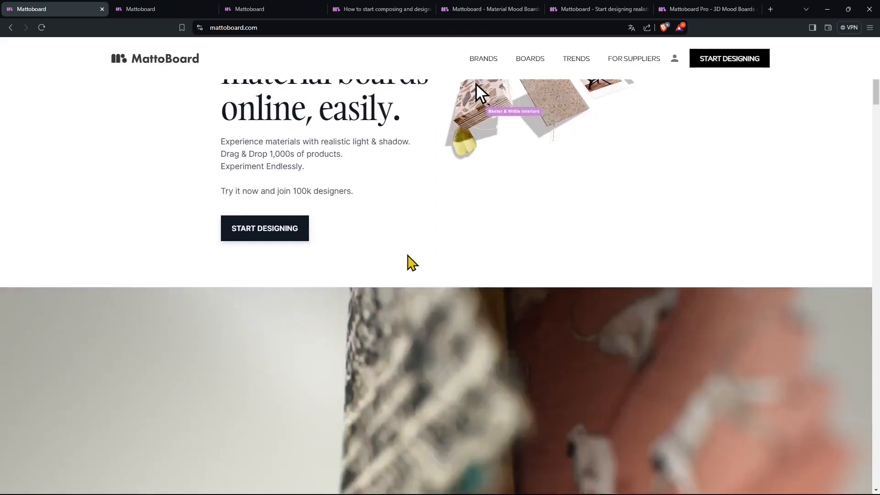
{"action": "scroll", "coordinate": [409, 260], "scroll_direction": "down", "scroll_amount": 11}
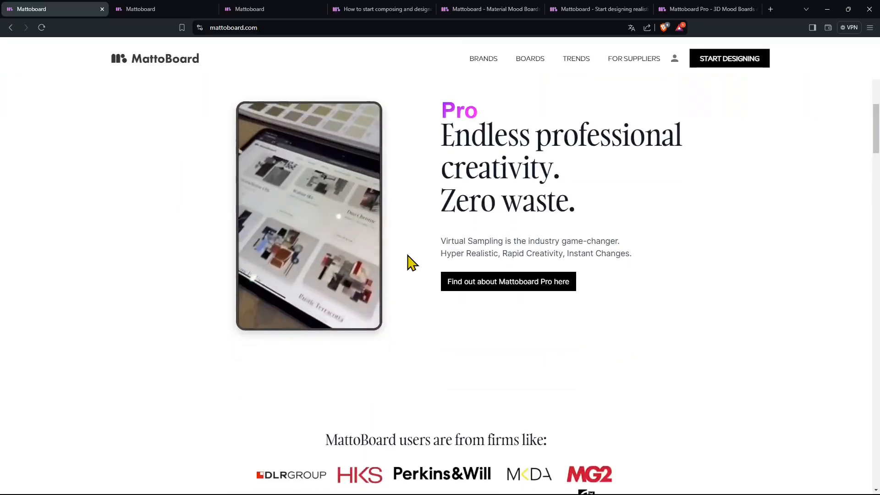
{"action": "scroll", "coordinate": [408, 255], "scroll_direction": "down", "scroll_amount": 8}
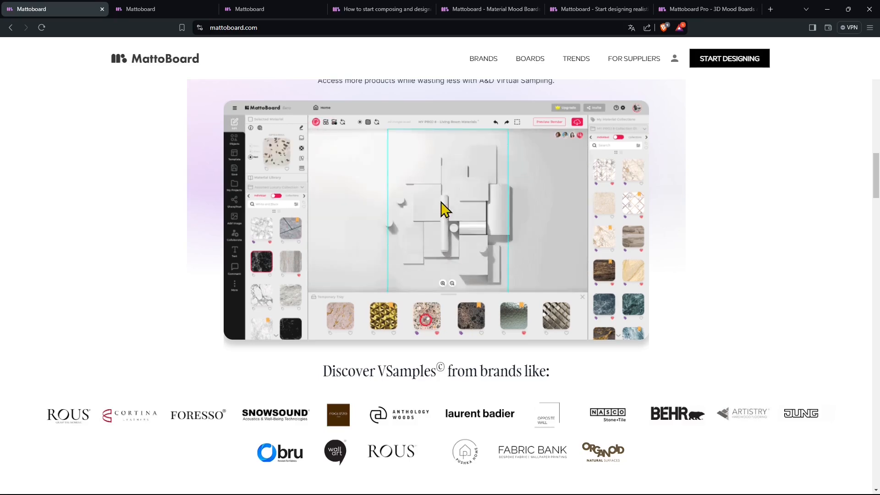
{"action": "scroll", "coordinate": [421, 224], "scroll_direction": "down", "scroll_amount": 8}
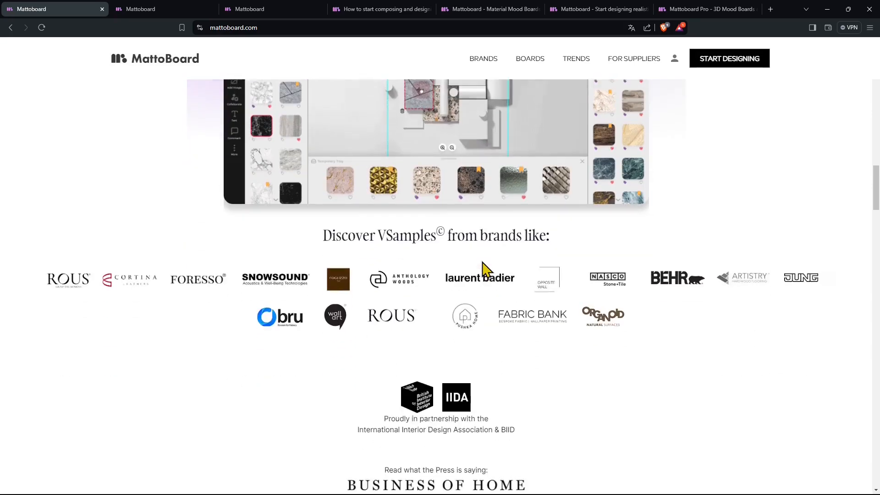
{"action": "scroll", "coordinate": [523, 341], "scroll_direction": "down", "scroll_amount": 12}
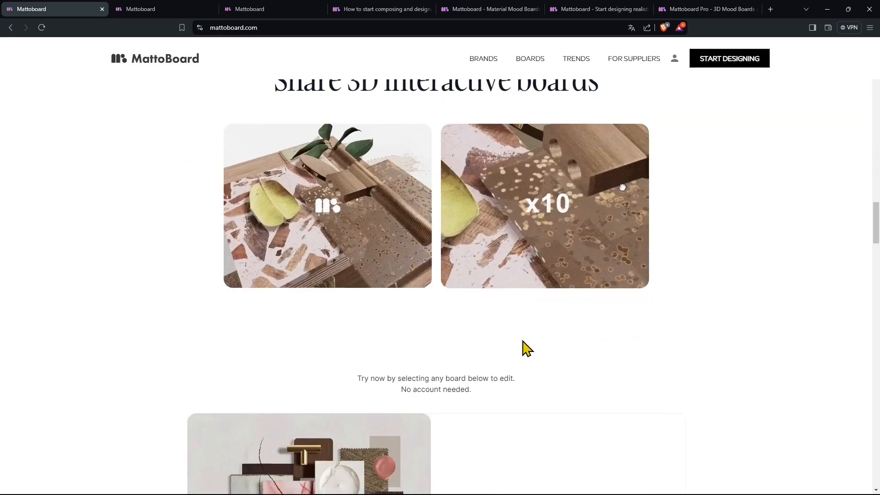
{"action": "scroll", "coordinate": [528, 349], "scroll_direction": "down", "scroll_amount": 15}
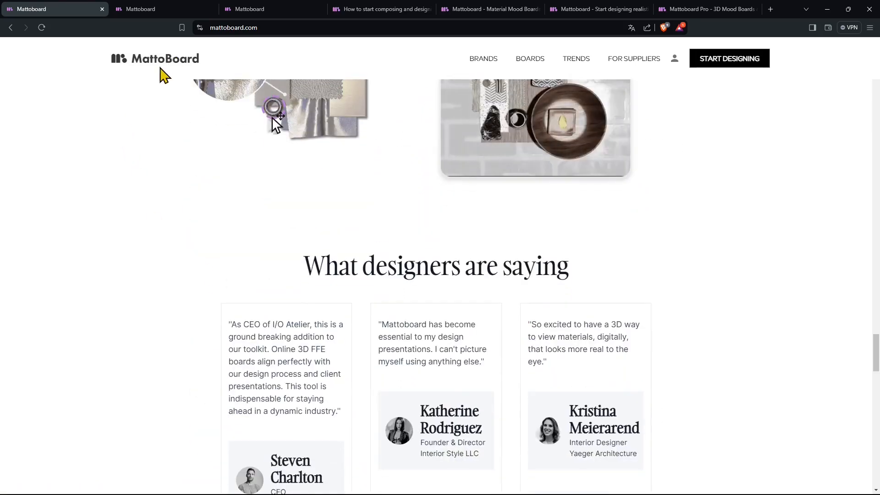
Step: Find the featured Tangerine Tropics board on the inspirational boards page and open it in 3D view
{"action": "left_click", "coordinate": [156, 10]}
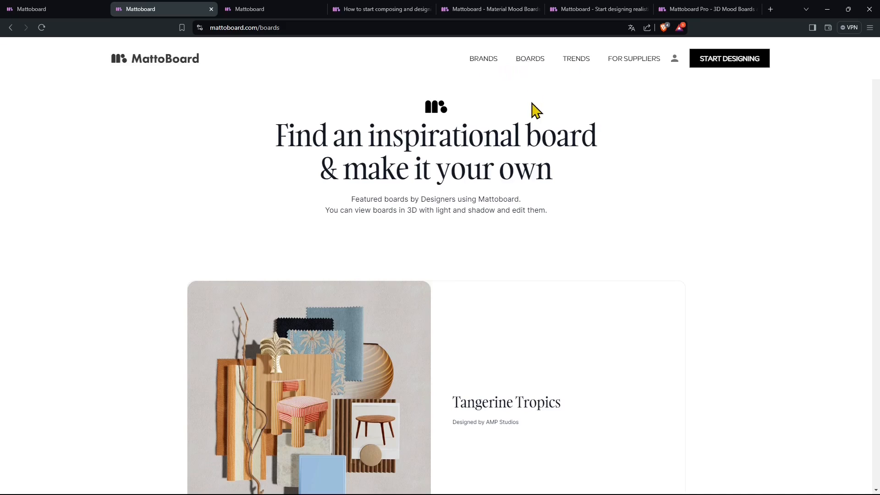
{"action": "scroll", "coordinate": [403, 348], "scroll_direction": "down", "scroll_amount": 5}
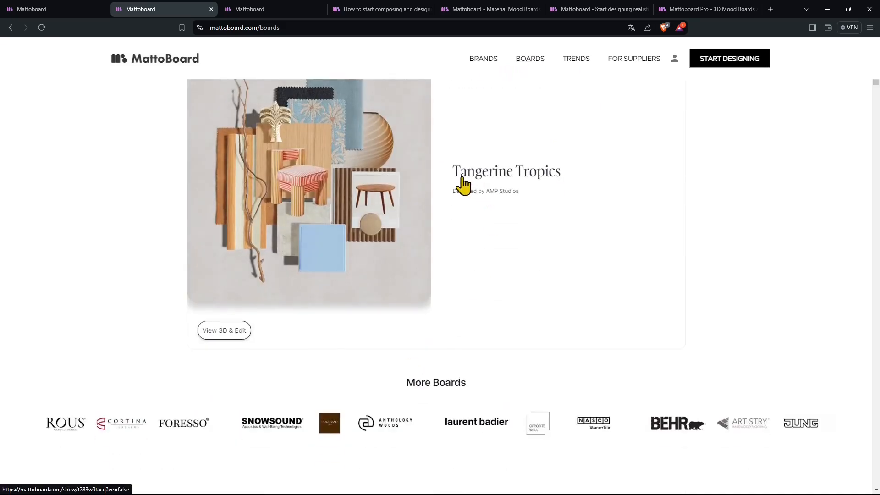
{"action": "scroll", "coordinate": [265, 226], "scroll_direction": "up", "scroll_amount": 1}
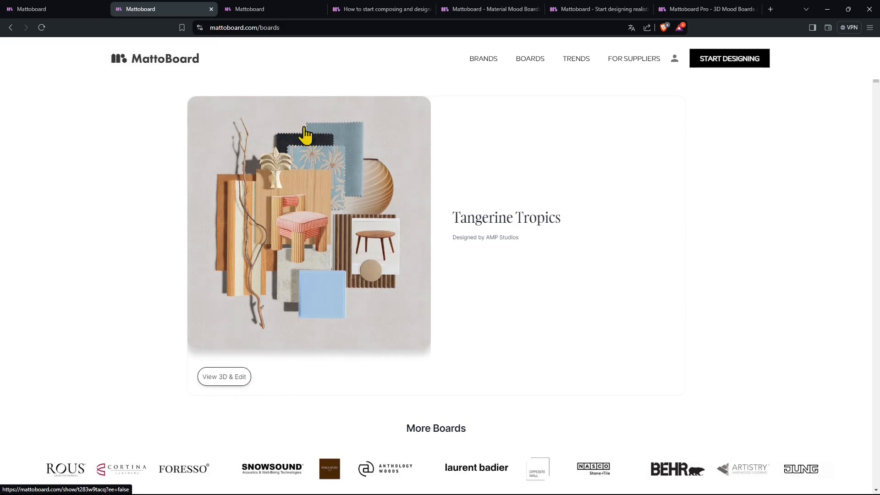
{"action": "left_click", "coordinate": [214, 378]}
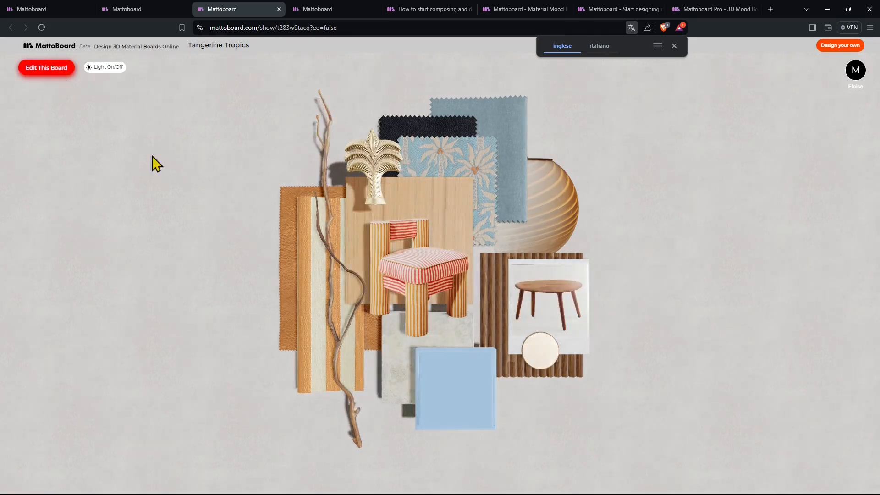
Step: Examine how light and shadow fall across the Tangerine Tropics board, and open the board for editing
{"action": "left_click_drag", "start_coordinate": [456, 266], "coordinate": [407, 173]}
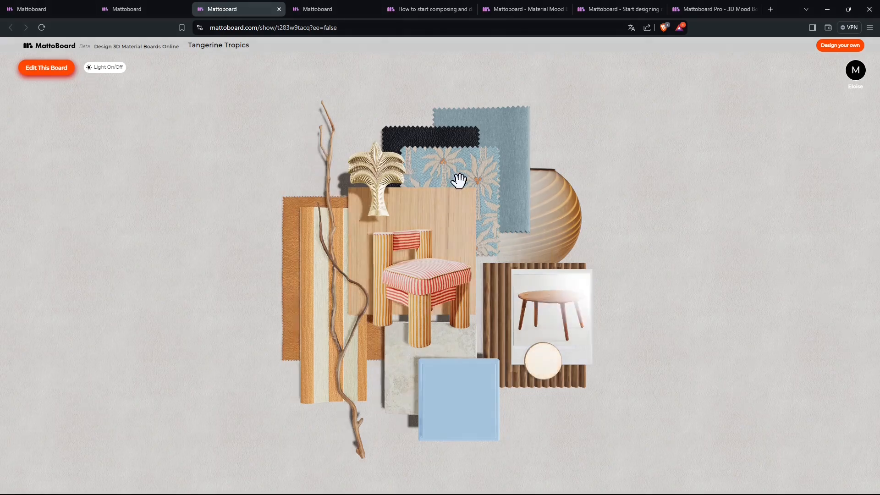
{"action": "mouse_move", "coordinate": [483, 240]}
{"action": "left_mouse_down"}
{"action": "mouse_move", "coordinate": [476, 238]}
{"action": "mouse_move", "coordinate": [484, 238]}
{"action": "left_mouse_up"}
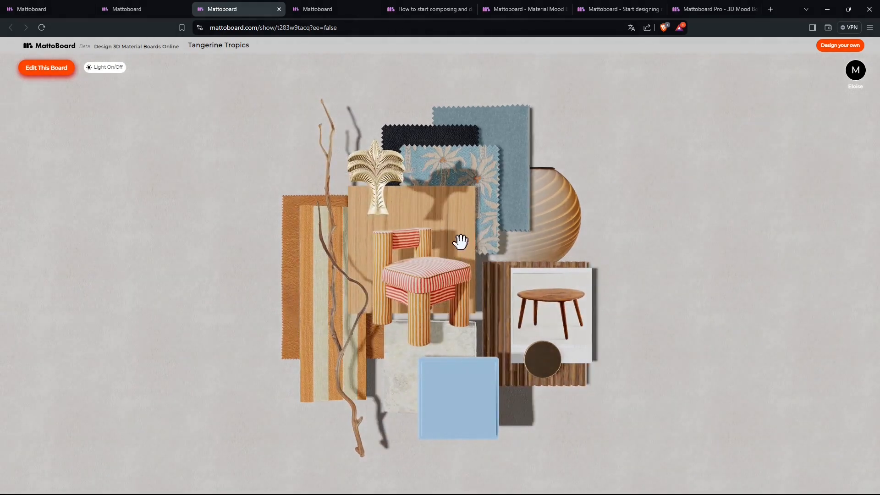
{"action": "left_click", "coordinate": [46, 68]}
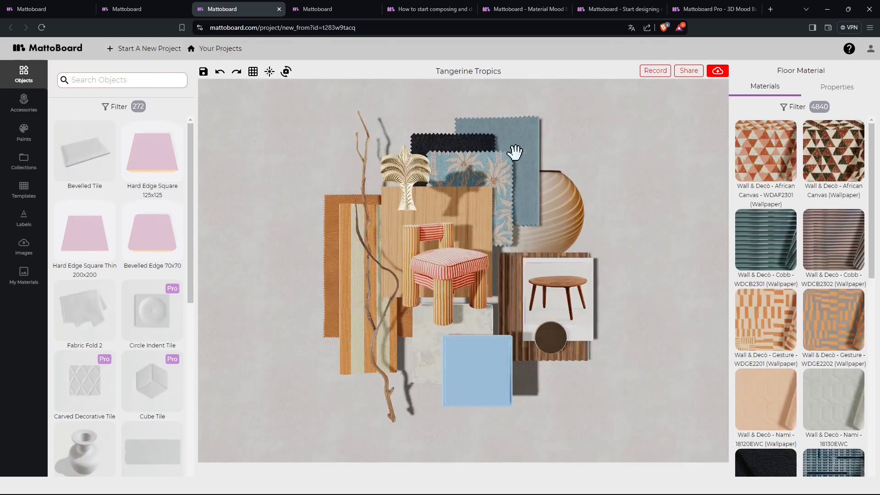
Step: Shift the table picture to the right and place the palm-print fabric swatch above it on the Tangerine Tropics board
{"action": "left_click", "coordinate": [532, 293]}
{"action": "left_click_drag", "start_coordinate": [547, 301], "coordinate": [579, 294]}
{"action": "left_click", "coordinate": [531, 207]}
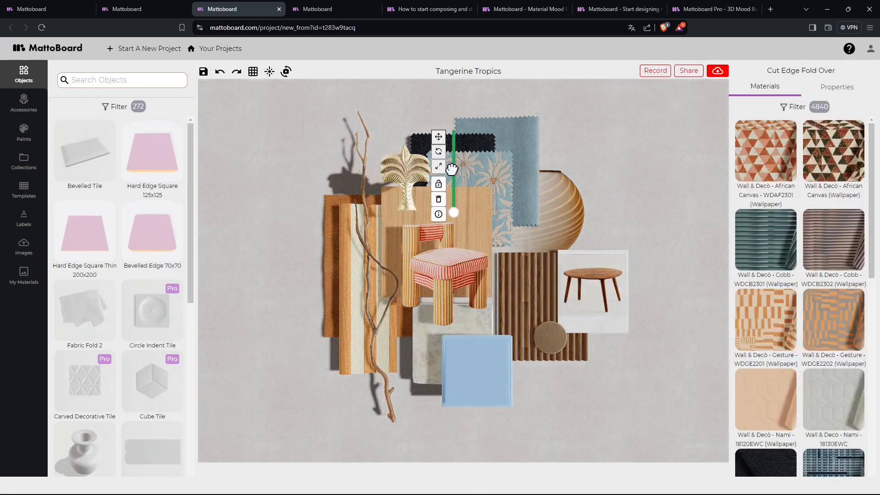
{"action": "left_click_drag", "start_coordinate": [477, 177], "coordinate": [550, 175]}
Step: Move the plain blue fabric and the black leather swatch toward the upper part of the board
{"action": "left_click", "coordinate": [497, 148]}
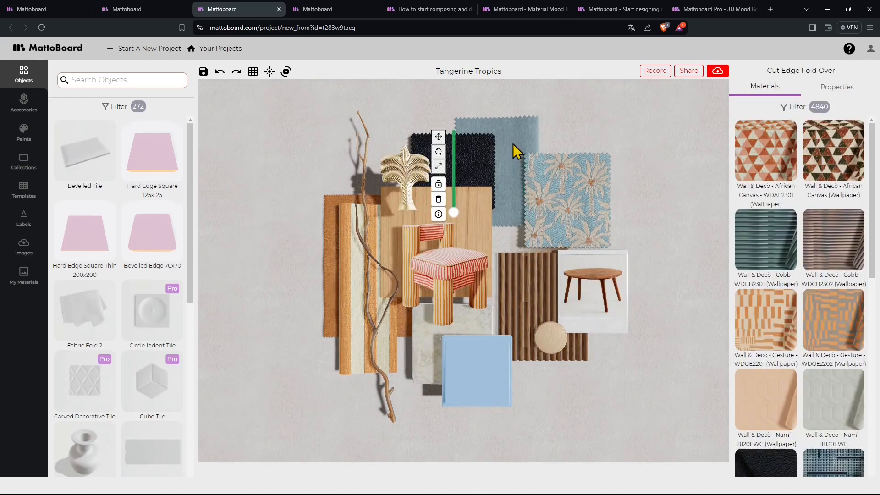
{"action": "left_click_drag", "start_coordinate": [514, 146], "coordinate": [526, 121]}
{"action": "left_click_drag", "start_coordinate": [450, 182], "coordinate": [444, 158]}
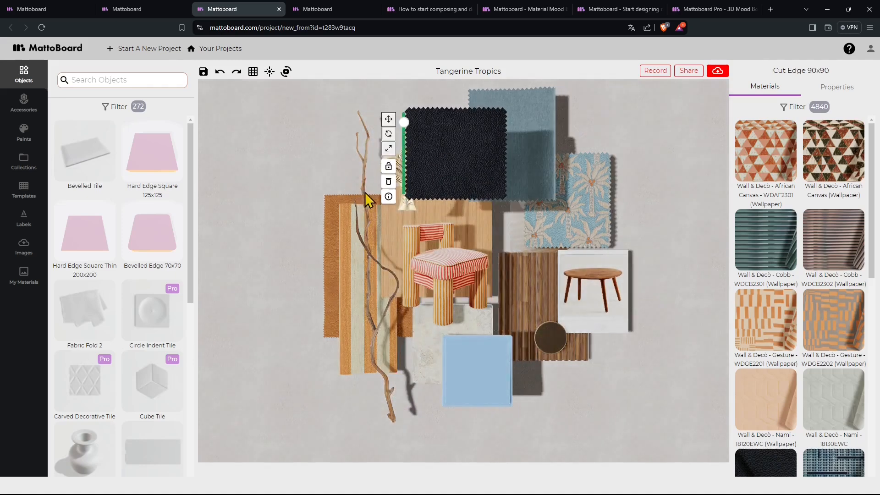
Step: Shift the twig left and the blue switch down-left, and place the striped chair beside the palm-print fabric
{"action": "left_click_drag", "start_coordinate": [368, 199], "coordinate": [327, 206]}
{"action": "left_click", "coordinate": [475, 379]}
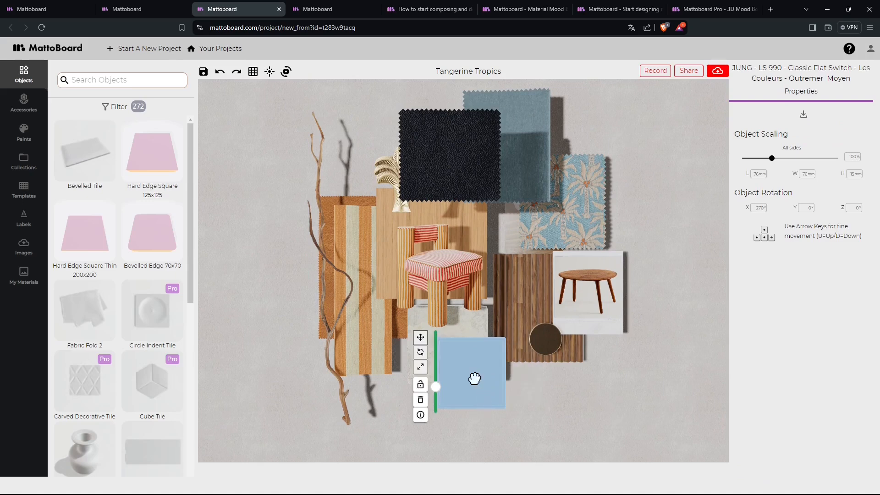
{"action": "mouse_move", "coordinate": [475, 379]}
{"action": "left_mouse_down"}
{"action": "mouse_move", "coordinate": [454, 374]}
{"action": "mouse_move", "coordinate": [464, 385]}
{"action": "left_mouse_up"}
{"action": "left_click_drag", "start_coordinate": [465, 261], "coordinate": [659, 210]}
Step: Reposition the oak veneer and the orange leather piece, and move the twig clear of the materials on the left
{"action": "left_click_drag", "start_coordinate": [399, 269], "coordinate": [405, 292]}
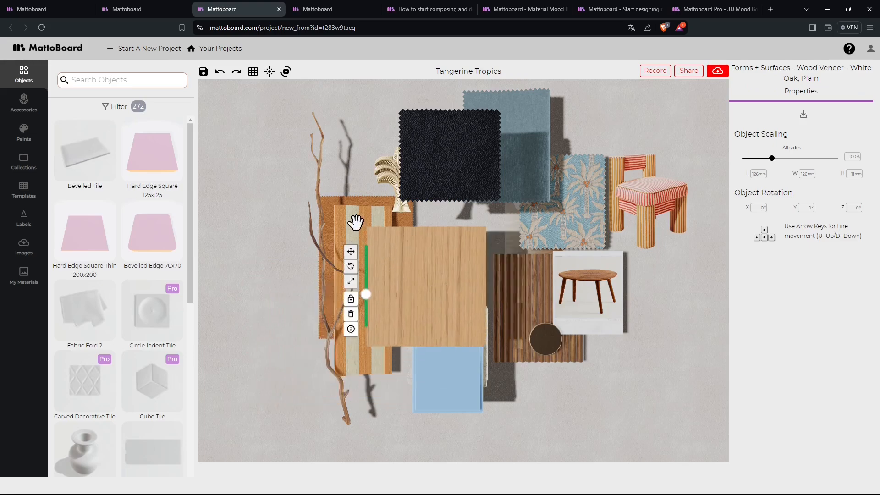
{"action": "left_click_drag", "start_coordinate": [356, 222], "coordinate": [360, 205]}
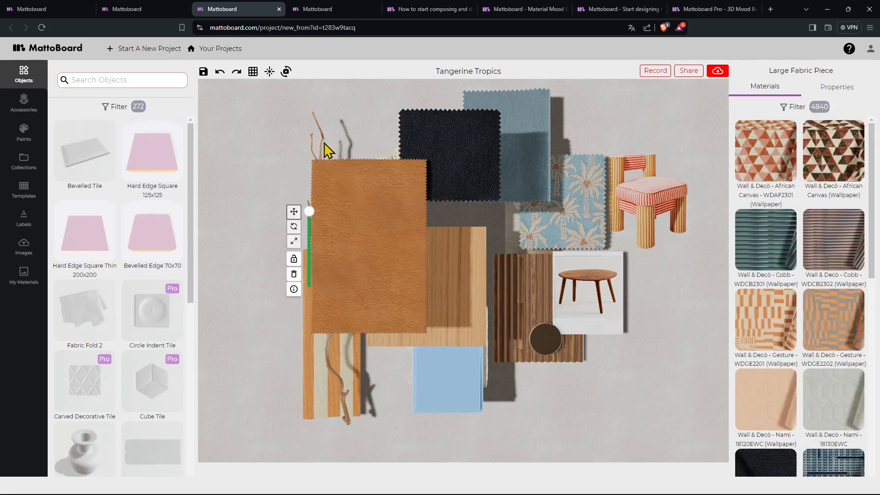
{"action": "left_click_drag", "start_coordinate": [320, 148], "coordinate": [260, 136]}
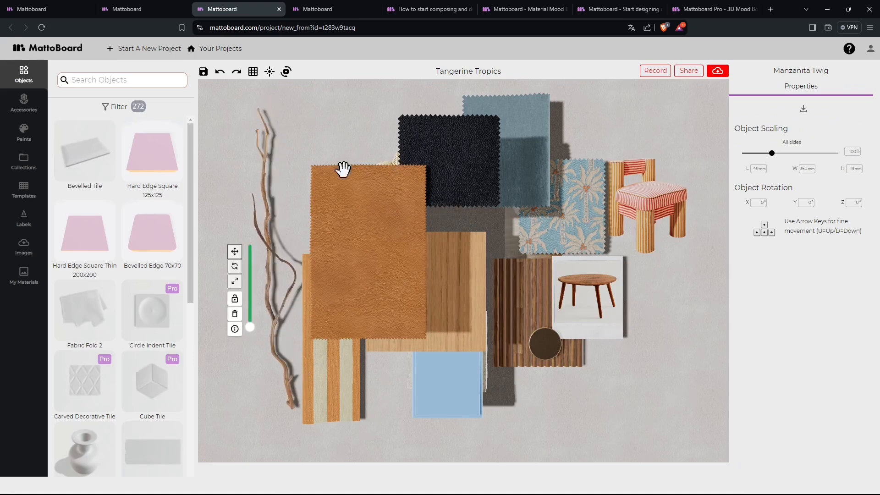
Step: Go back to the boards page, view the account sign-up form for starting a design, and close it
{"action": "left_click", "coordinate": [131, 10]}
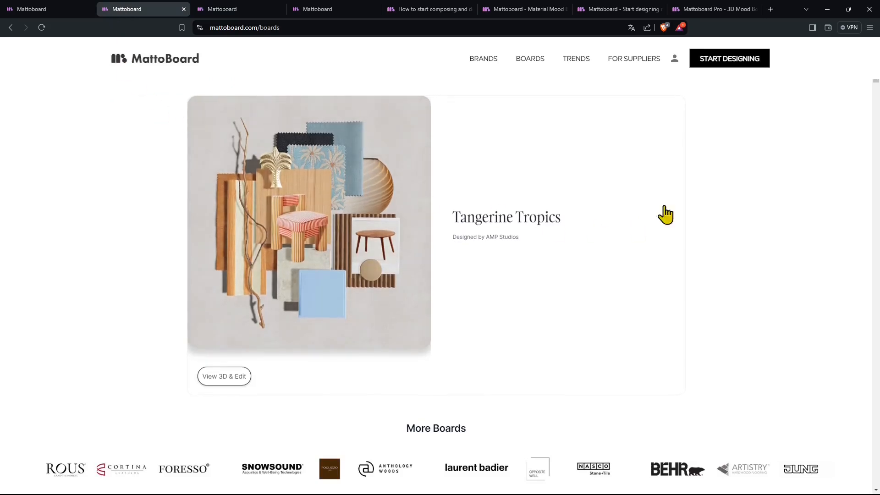
{"action": "left_click", "coordinate": [723, 74]}
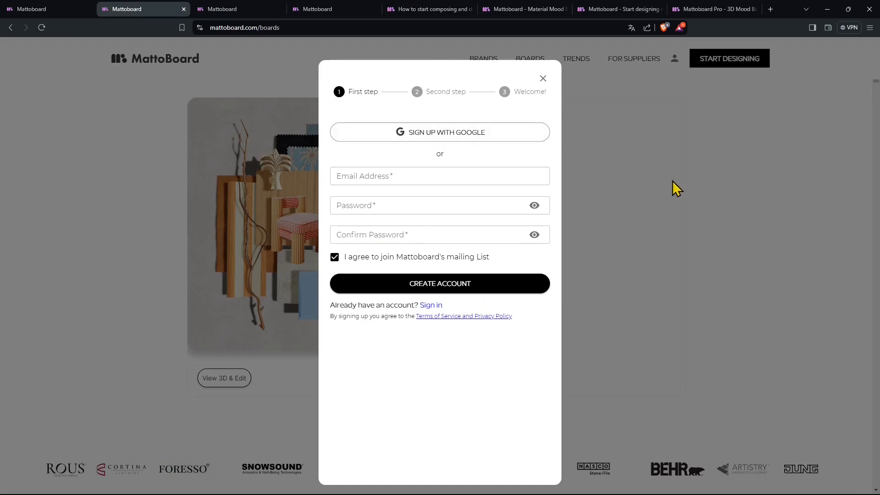
{"action": "left_click", "coordinate": [543, 78]}
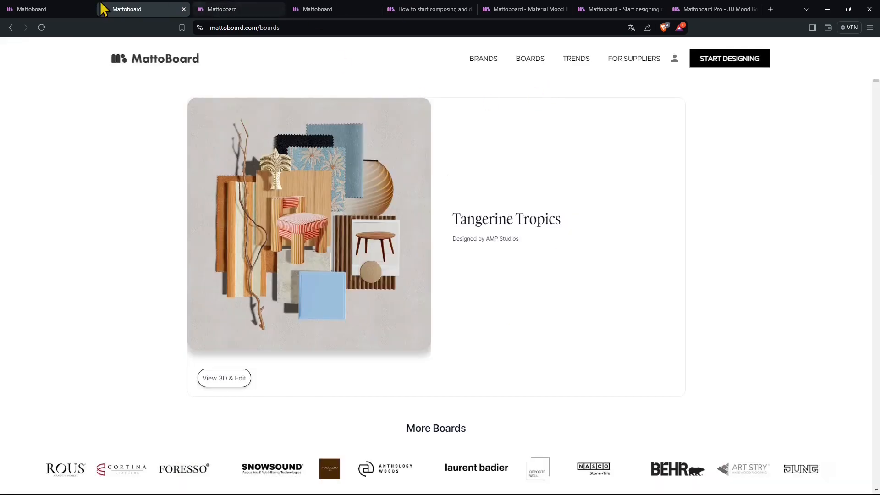
Step: Review the How it Works section of the Mattoboard home page and return to the Google search results
{"action": "left_click", "coordinate": [44, 9]}
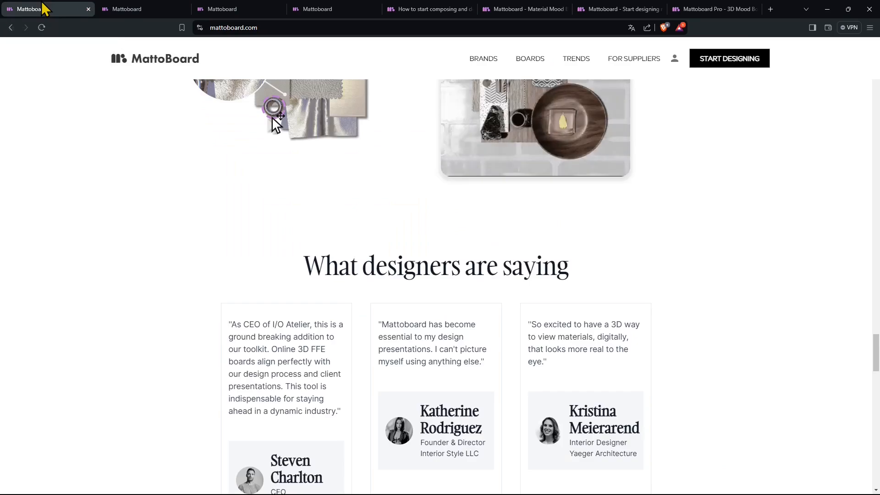
{"action": "scroll", "coordinate": [167, 227], "scroll_direction": "up", "scroll_amount": 6}
{"action": "scroll", "coordinate": [173, 239], "scroll_direction": "up", "scroll_amount": 8}
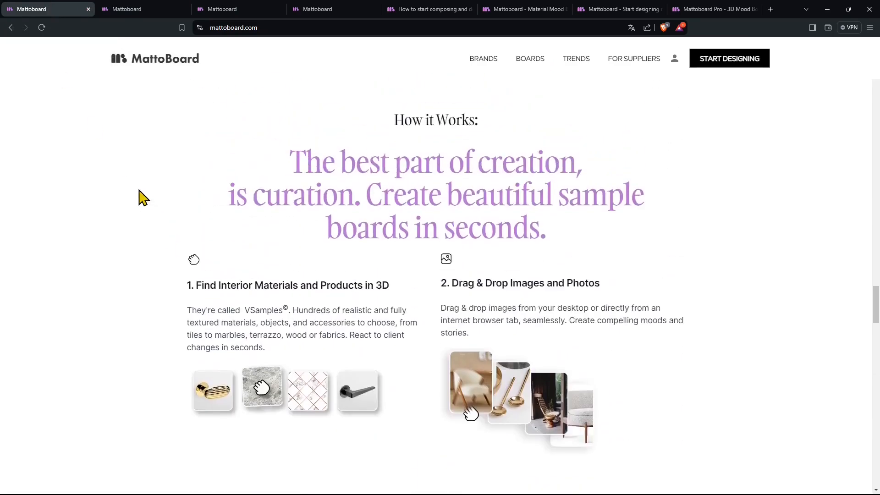
{"action": "key", "text": "alt+Left"}
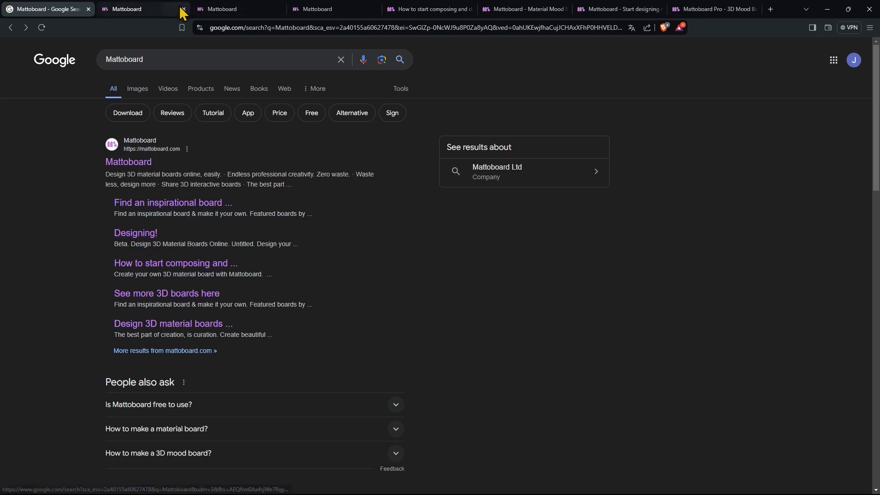
Step: Close the boards page and the edited Tangerine Tropics board, discarding its unsaved changes
{"action": "left_click", "coordinate": [183, 9]}
{"action": "left_click", "coordinate": [183, 9]}
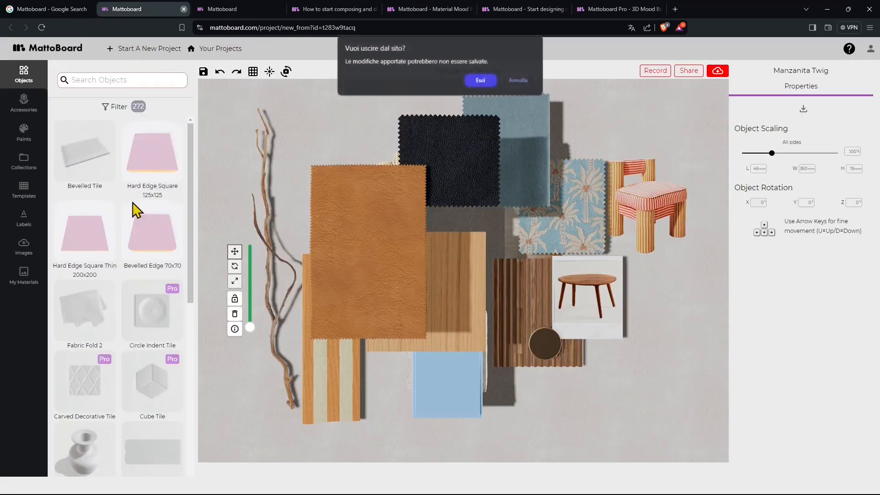
{"action": "left_click", "coordinate": [482, 82]}
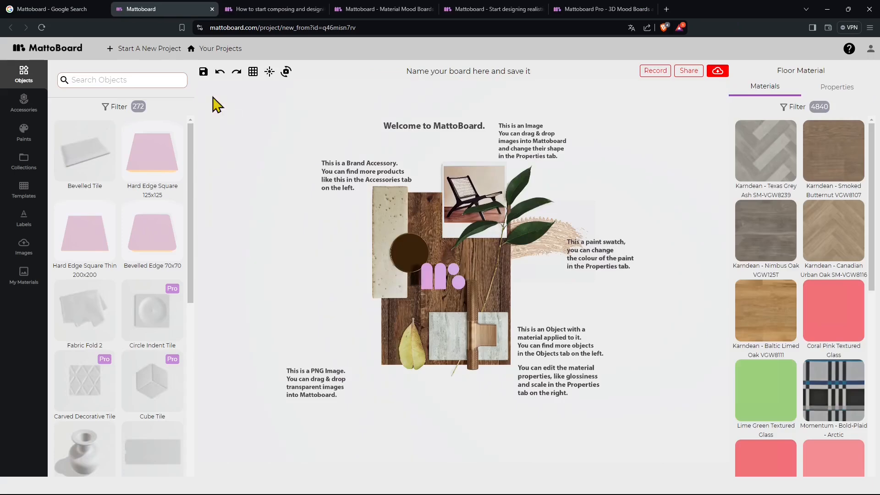
Step: Open the Designing! starter board from the Google search results and leave it without saving
{"action": "left_click", "coordinate": [486, 270]}
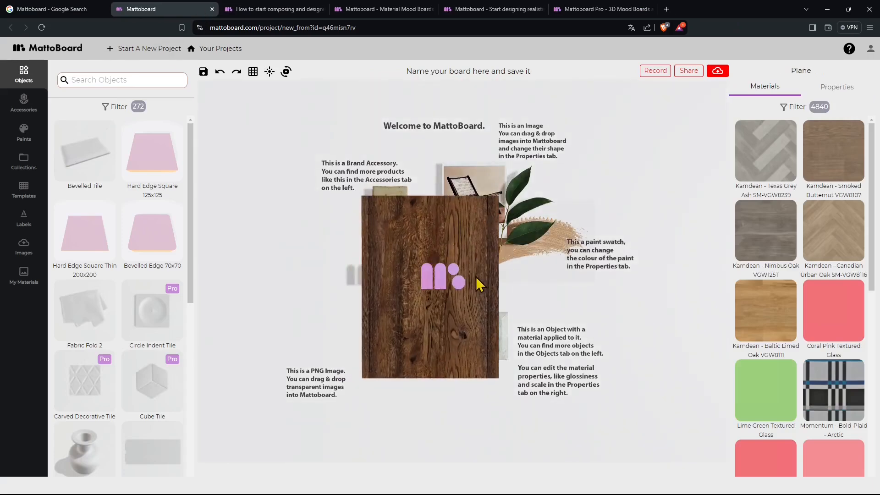
{"action": "left_click", "coordinate": [43, 12]}
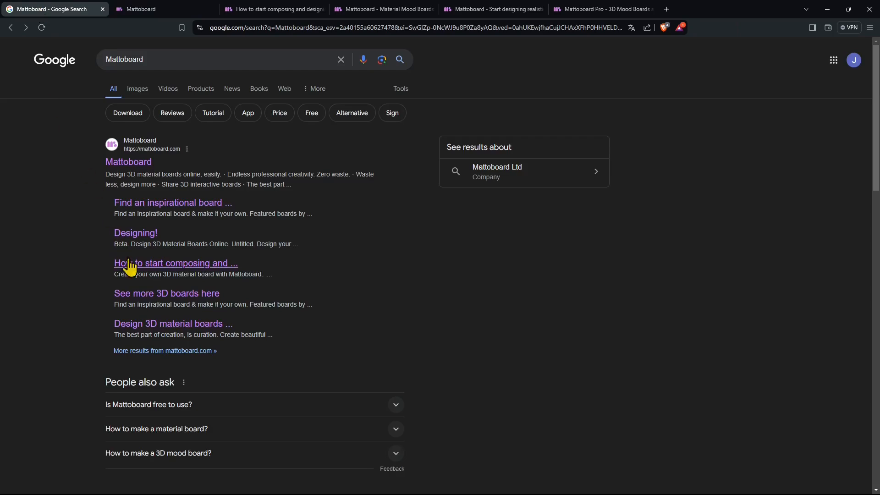
{"action": "left_click", "coordinate": [138, 235]}
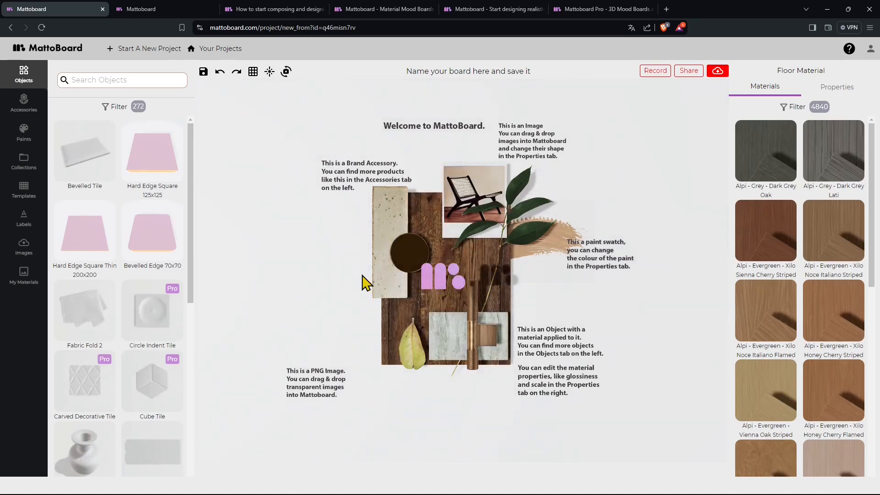
{"action": "key", "text": "alt+Left"}
{"action": "left_click", "coordinate": [481, 82]}
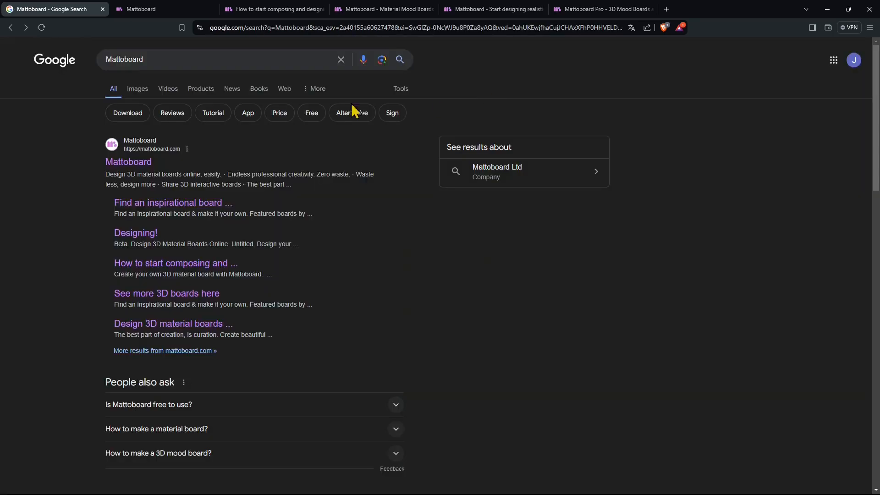
Step: On the Welcome to MattoBoard board, move the wooden panel down and place the pink logo partly behind its left edge
{"action": "left_click", "coordinate": [142, 9]}
{"action": "left_click_drag", "start_coordinate": [431, 303], "coordinate": [436, 356]}
{"action": "left_click_drag", "start_coordinate": [440, 278], "coordinate": [318, 303]}
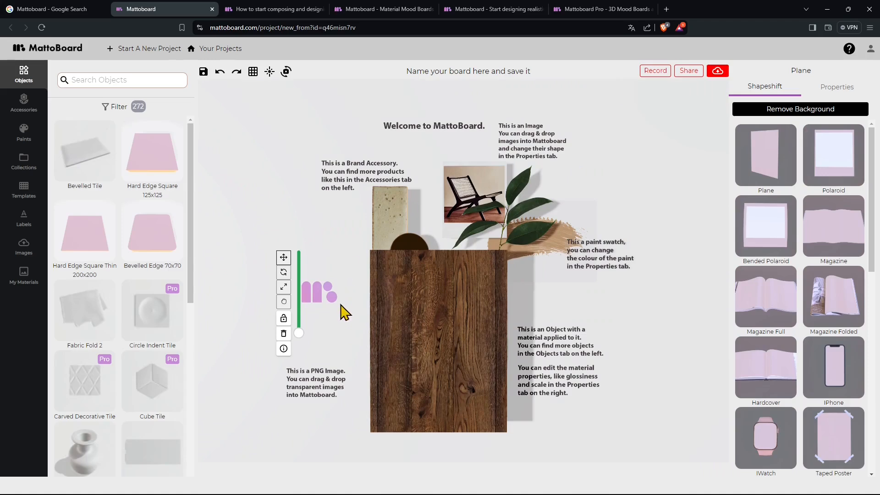
{"action": "left_click_drag", "start_coordinate": [299, 333], "coordinate": [365, 318]}
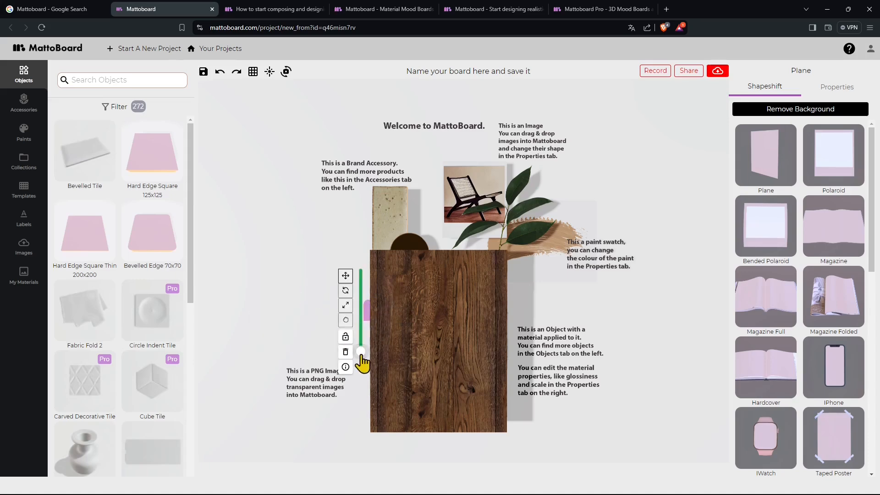
Step: Raise the pink logo above the wooden panel and move it clear of the panel's left edge
{"action": "left_click_drag", "start_coordinate": [362, 353], "coordinate": [369, 270]}
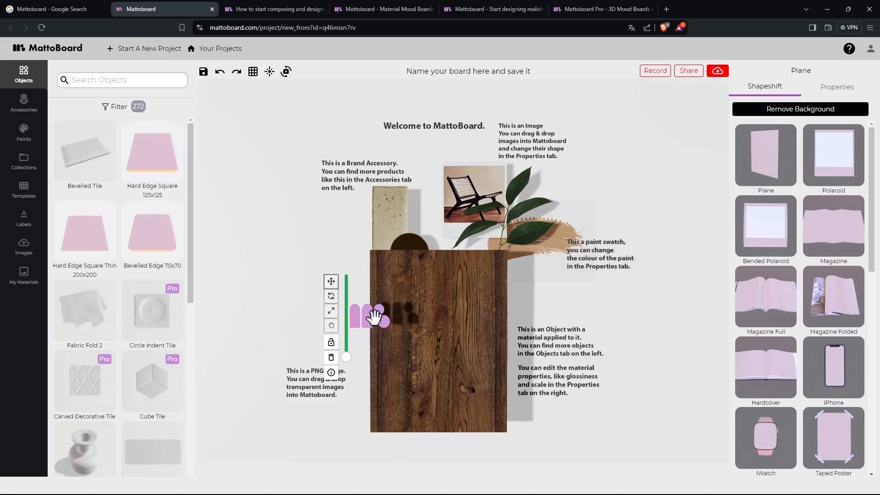
{"action": "left_click_drag", "start_coordinate": [375, 316], "coordinate": [350, 276]}
{"action": "left_click_drag", "start_coordinate": [307, 257], "coordinate": [359, 286]}
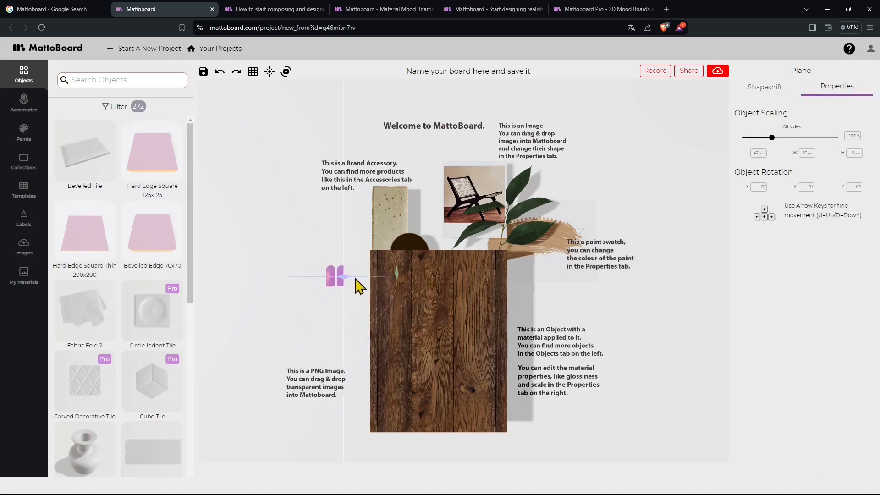
{"action": "left_click", "coordinate": [380, 271]}
{"action": "left_click", "coordinate": [331, 264]}
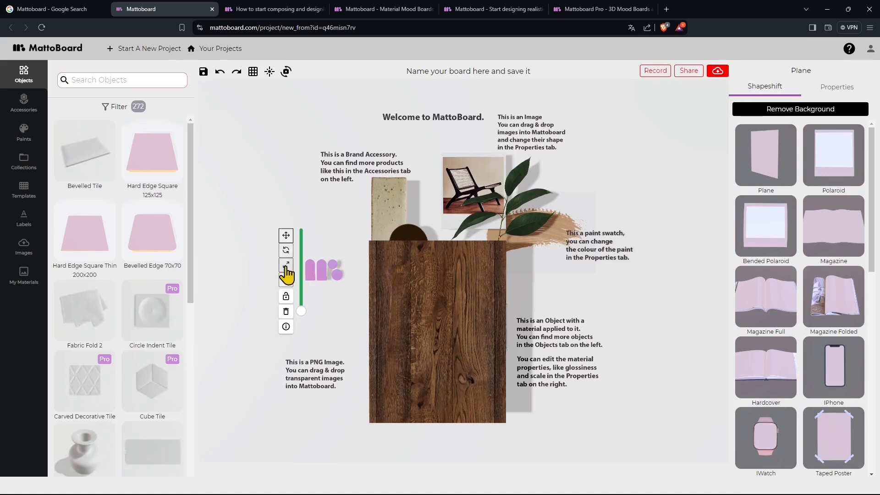
Step: Enlarge the pink logo to about 42 mm wide and rotate it by about -13° around Z
{"action": "left_click", "coordinate": [286, 269]}
{"action": "left_click_drag", "start_coordinate": [370, 226], "coordinate": [392, 206]}
{"action": "left_click", "coordinate": [311, 272]}
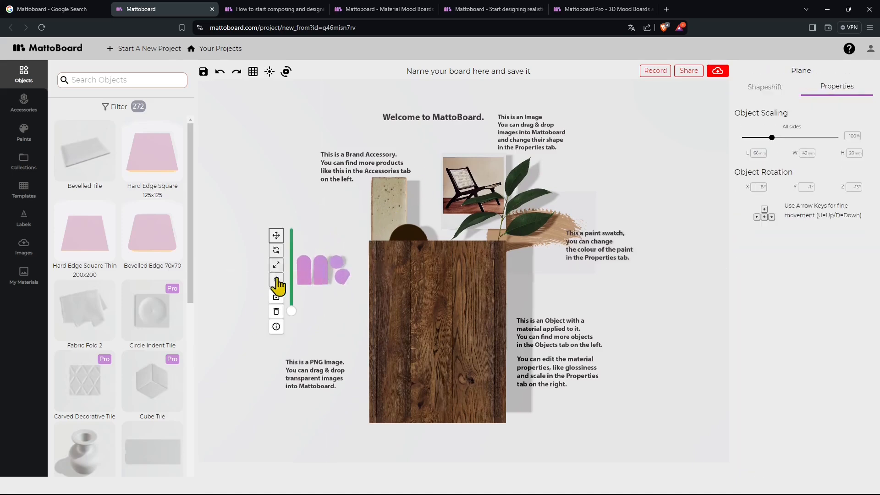
Step: Delete the pink logo from the board
{"action": "left_click", "coordinate": [277, 281]}
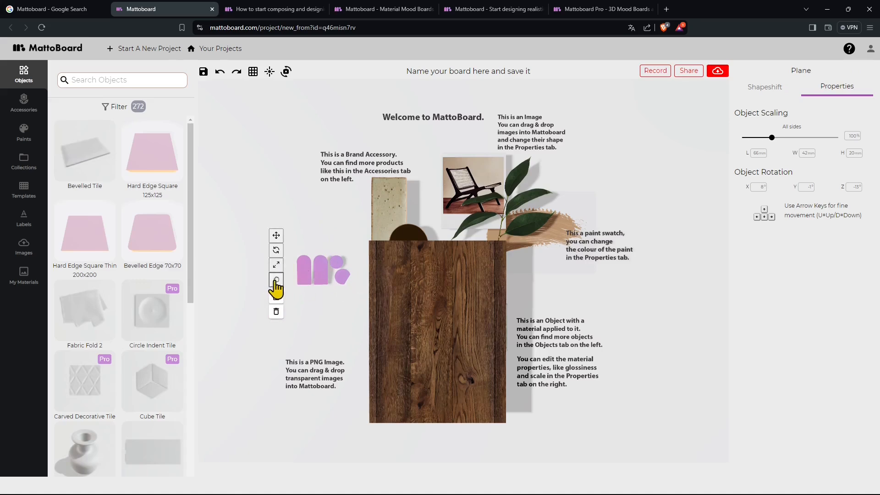
{"action": "left_click", "coordinate": [276, 313]}
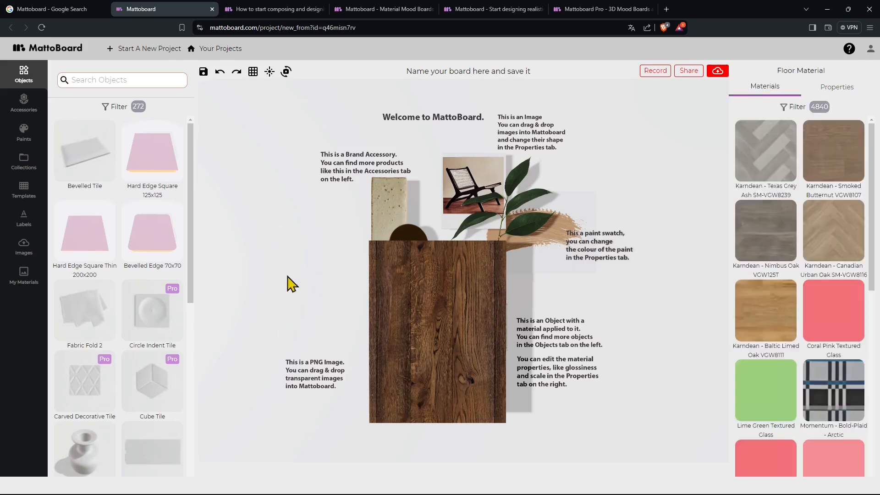
Step: Spread the board's objects apart: wooden panel lower, speckled tile to the far left, dark disc and chair photo slightly left
{"action": "left_click_drag", "start_coordinate": [441, 289], "coordinate": [443, 319]}
{"action": "left_click_drag", "start_coordinate": [391, 218], "coordinate": [304, 237]}
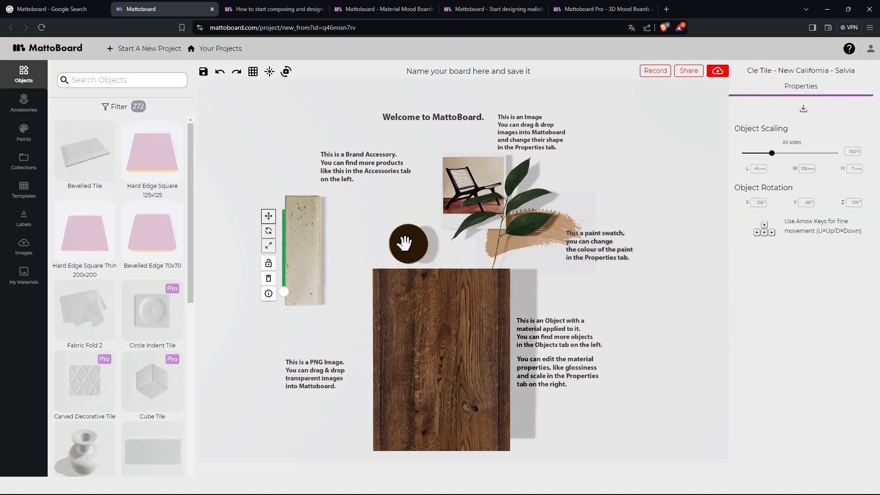
{"action": "left_click_drag", "start_coordinate": [405, 244], "coordinate": [392, 233]}
{"action": "left_click_drag", "start_coordinate": [449, 198], "coordinate": [409, 189]}
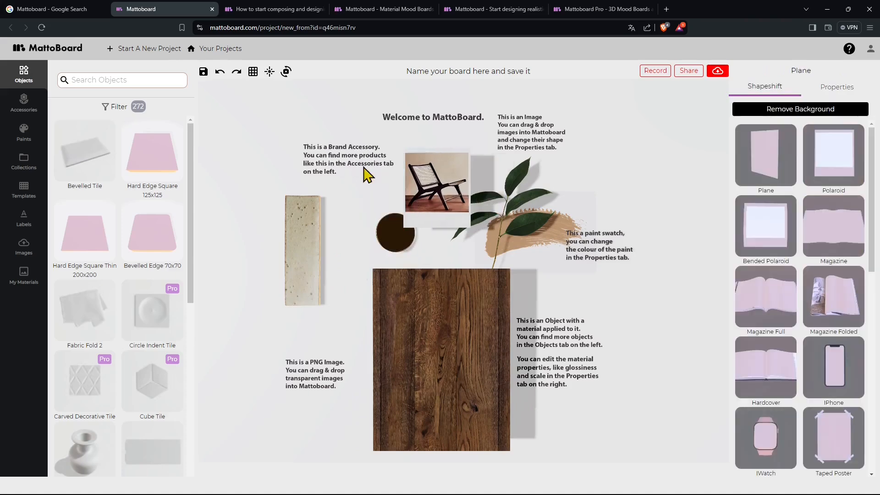
Step: Shift the image caption, the paint swatch and the two object-description captions outward to the right
{"action": "left_click_drag", "start_coordinate": [521, 146], "coordinate": [544, 139]}
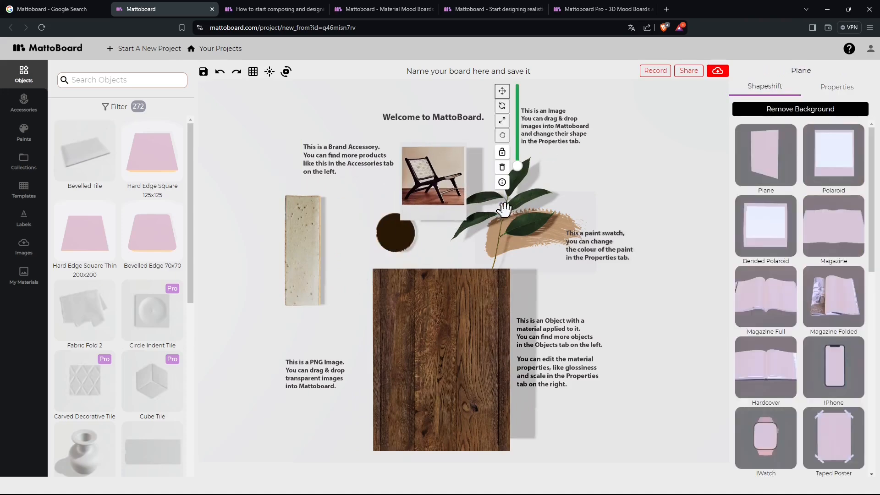
{"action": "mouse_move", "coordinate": [539, 242]}
{"action": "left_mouse_down"}
{"action": "mouse_move", "coordinate": [623, 257]}
{"action": "mouse_move", "coordinate": [547, 241]}
{"action": "left_mouse_up"}
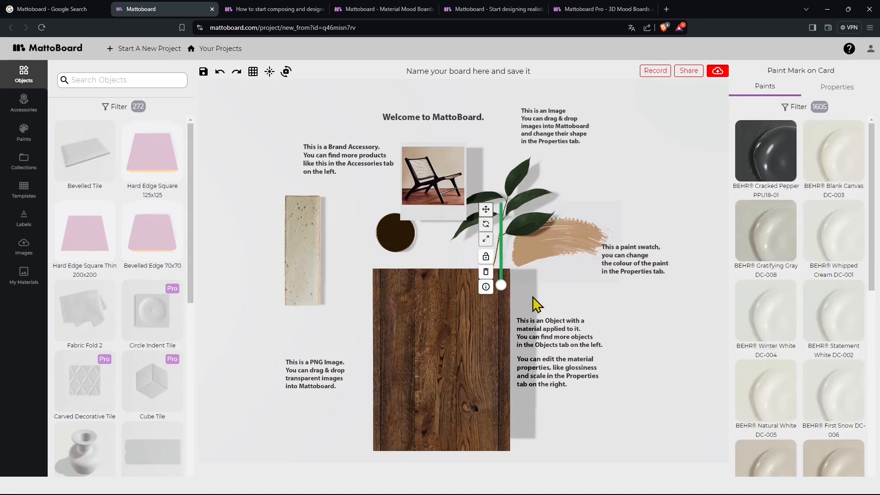
{"action": "left_click_drag", "start_coordinate": [550, 320], "coordinate": [566, 321]}
{"action": "left_click_drag", "start_coordinate": [558, 376], "coordinate": [574, 382]}
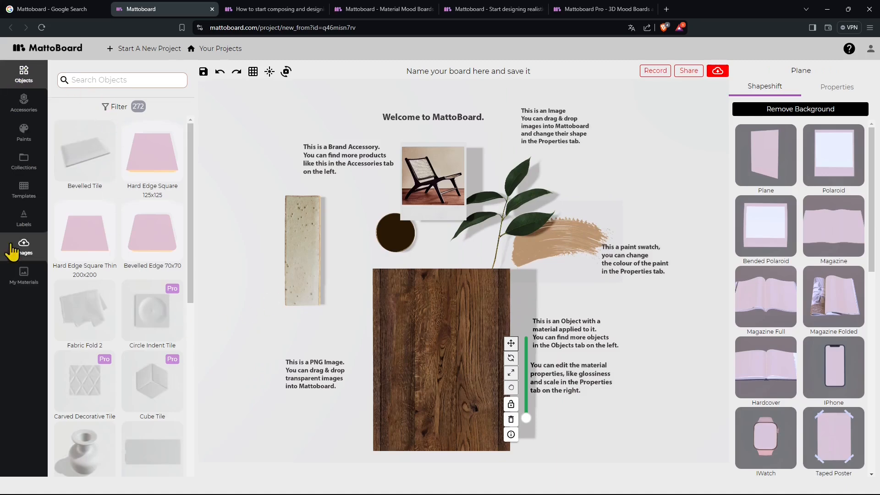
Step: Add the Dried Yellow Flowers accessory and place it over the lower part of the speckled tile
{"action": "left_click", "coordinate": [22, 113]}
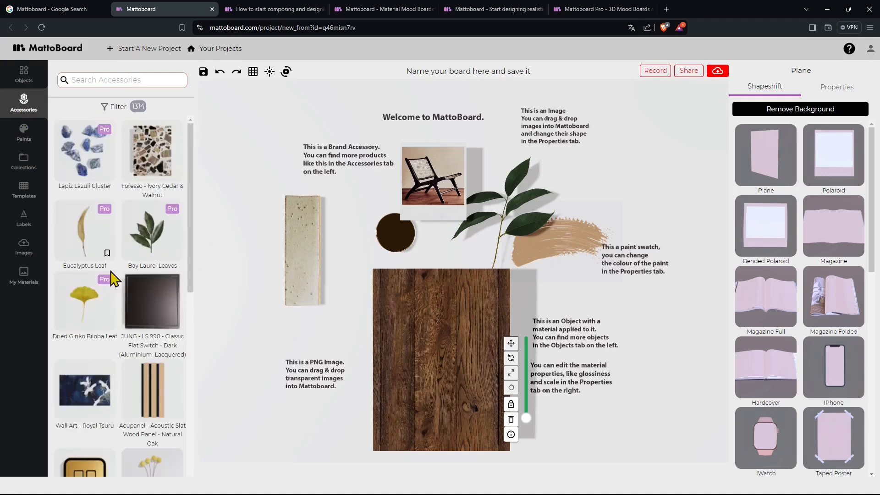
{"action": "scroll", "coordinate": [114, 321], "scroll_direction": "down", "scroll_amount": 5}
{"action": "left_click_drag", "start_coordinate": [173, 315], "coordinate": [291, 309]}
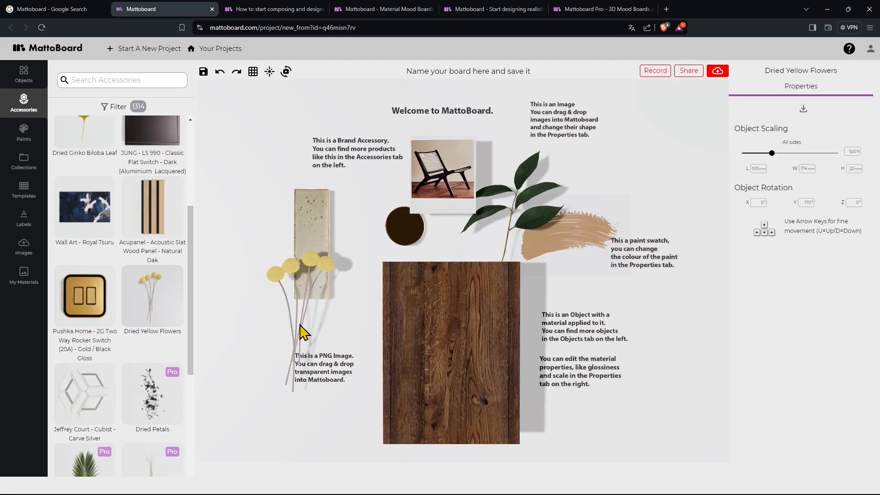
{"action": "left_click", "coordinate": [282, 342]}
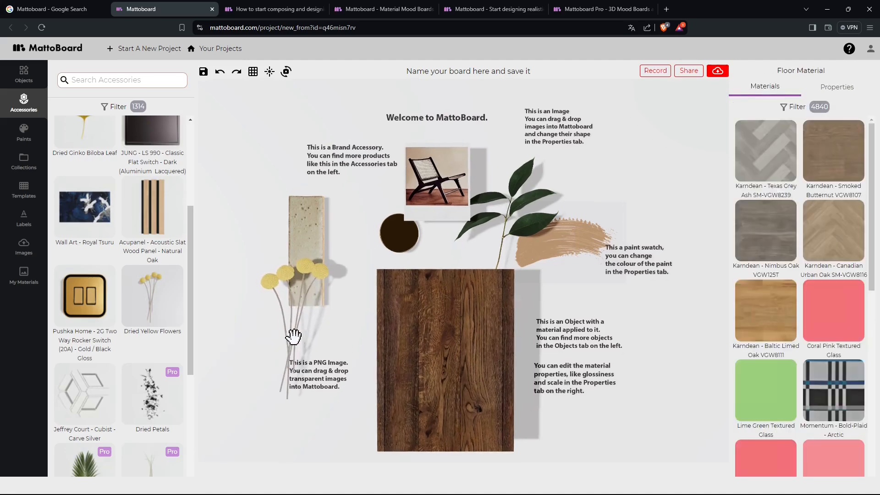
{"action": "left_click_drag", "start_coordinate": [293, 337], "coordinate": [324, 330]}
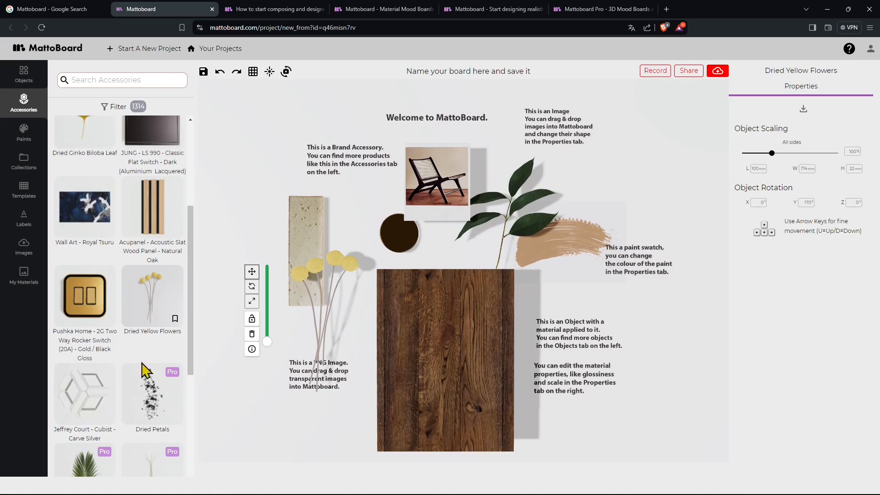
Step: Browse the remaining accessories and the paint objects, and dismiss the account sign-up form
{"action": "scroll", "coordinate": [146, 369], "scroll_direction": "down", "scroll_amount": 10}
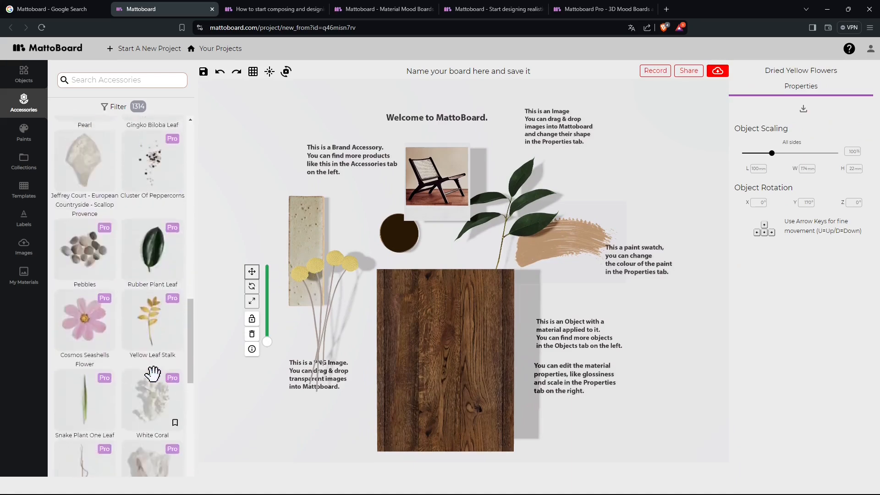
{"action": "scroll", "coordinate": [153, 374], "scroll_direction": "down", "scroll_amount": 5}
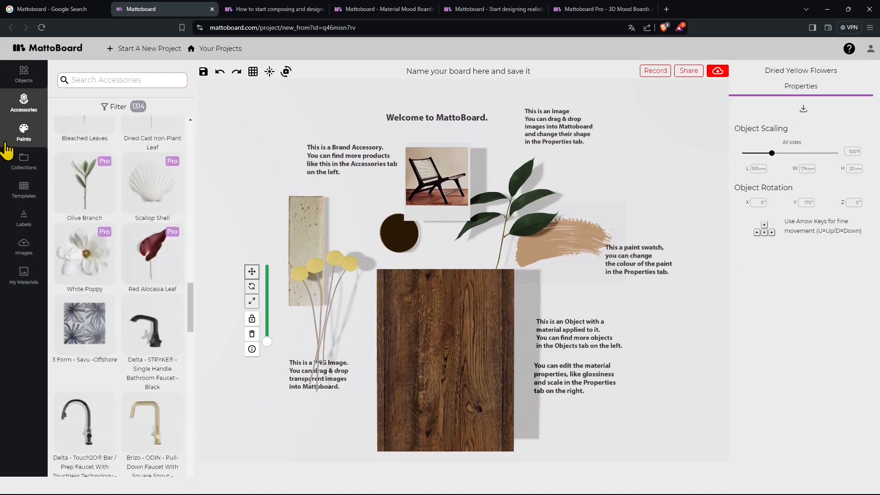
{"action": "left_click", "coordinate": [24, 133]}
{"action": "scroll", "coordinate": [154, 387], "scroll_direction": "down", "scroll_amount": 4}
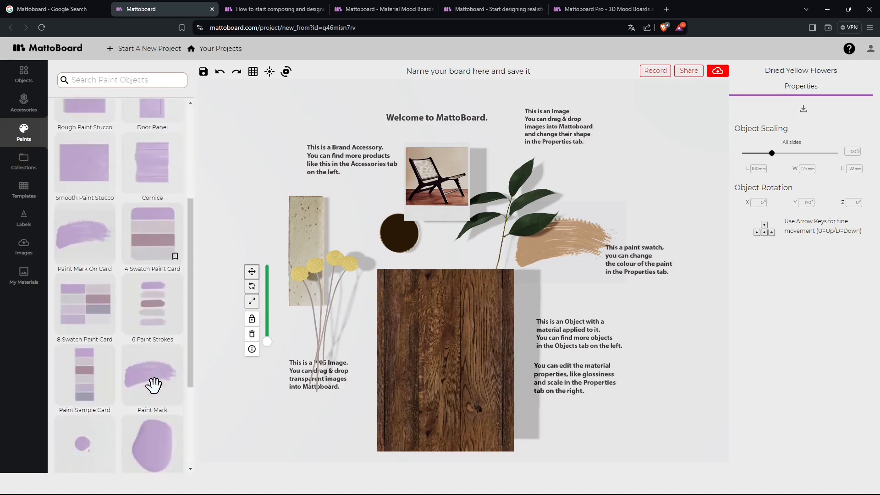
{"action": "scroll", "coordinate": [138, 412], "scroll_direction": "down", "scroll_amount": 4}
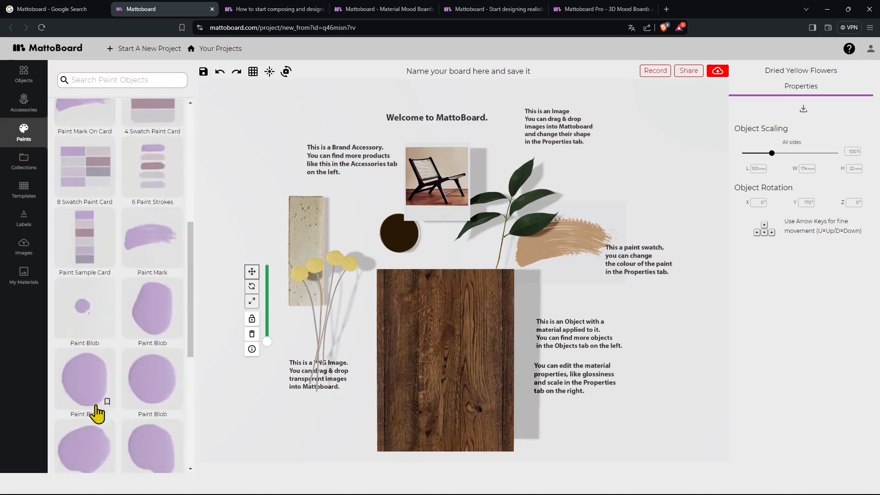
{"action": "mouse_move", "coordinate": [157, 276]}
{"action": "left_mouse_down"}
{"action": "mouse_move", "coordinate": [330, 234]}
{"action": "mouse_move", "coordinate": [582, 292]}
{"action": "mouse_move", "coordinate": [653, 340]}
{"action": "left_mouse_up"}
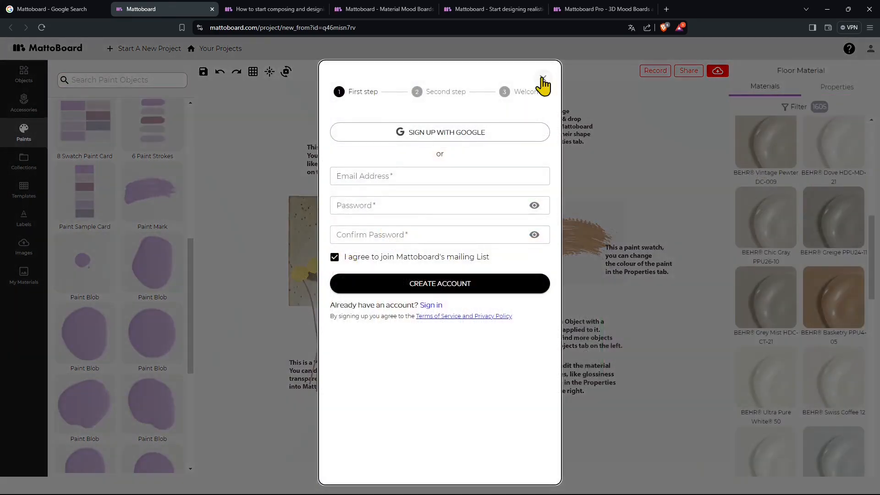
{"action": "left_click", "coordinate": [543, 79]}
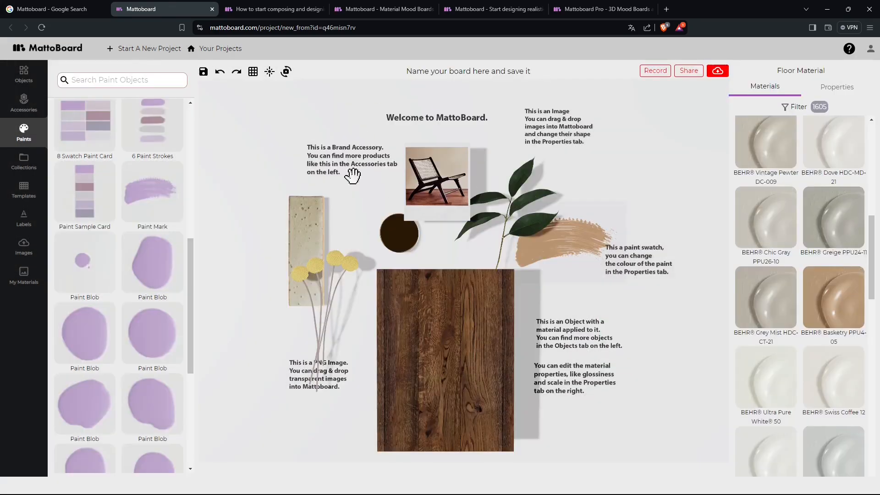
Step: Browse the curated board templates and look at the available label types
{"action": "left_click", "coordinate": [18, 198]}
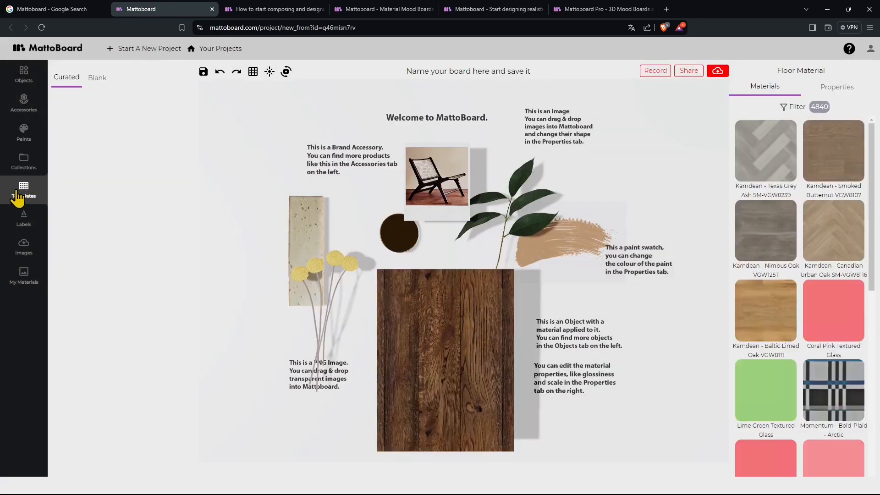
{"action": "left_click", "coordinate": [27, 228]}
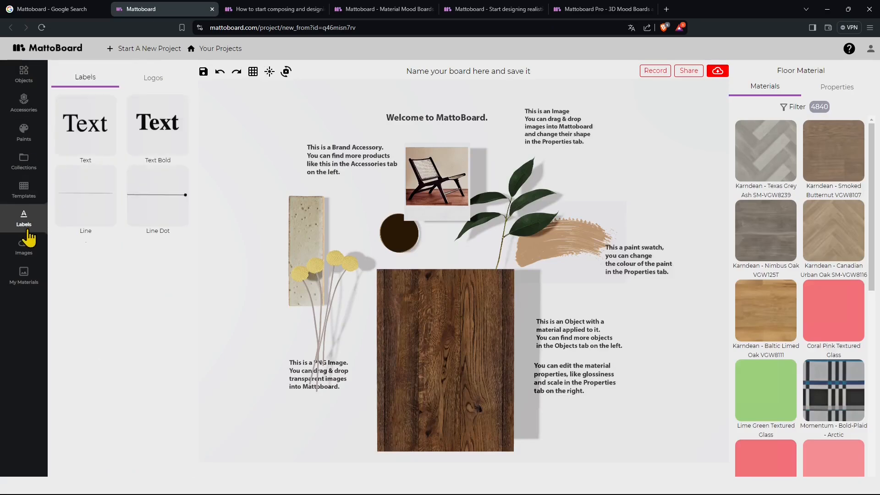
{"action": "left_click", "coordinate": [25, 197]}
{"action": "scroll", "coordinate": [97, 209], "scroll_direction": "down", "scroll_amount": 20}
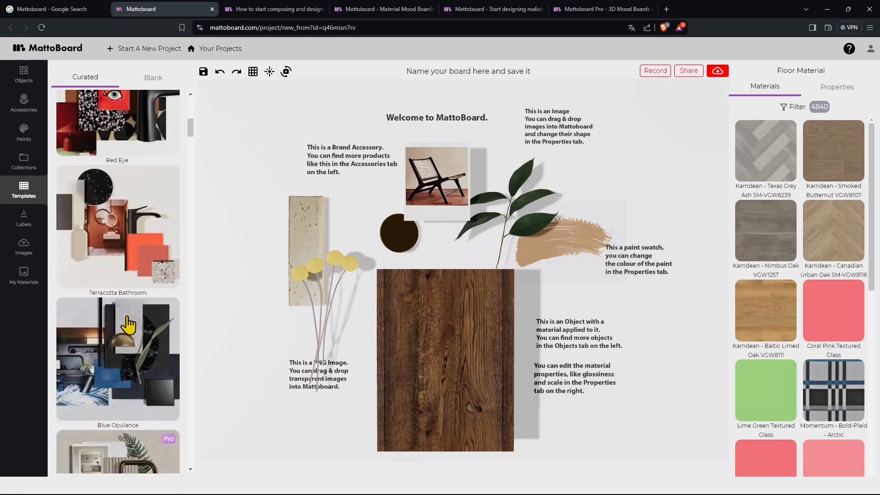
{"action": "left_click_drag", "start_coordinate": [190, 166], "coordinate": [175, 297]}
Step: Add a plain Text label above the speckled tile and rotate it about 8° around X and 9° around Z
{"action": "left_click", "coordinate": [25, 220]}
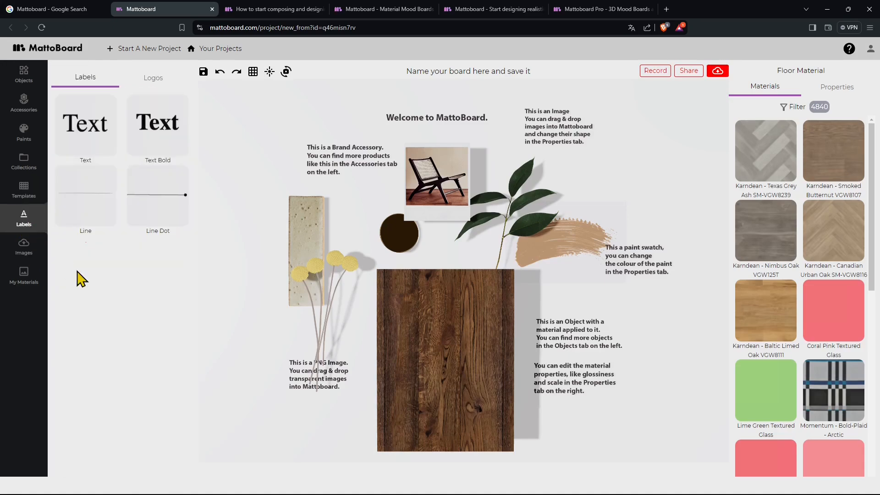
{"action": "left_click_drag", "start_coordinate": [98, 155], "coordinate": [275, 173]}
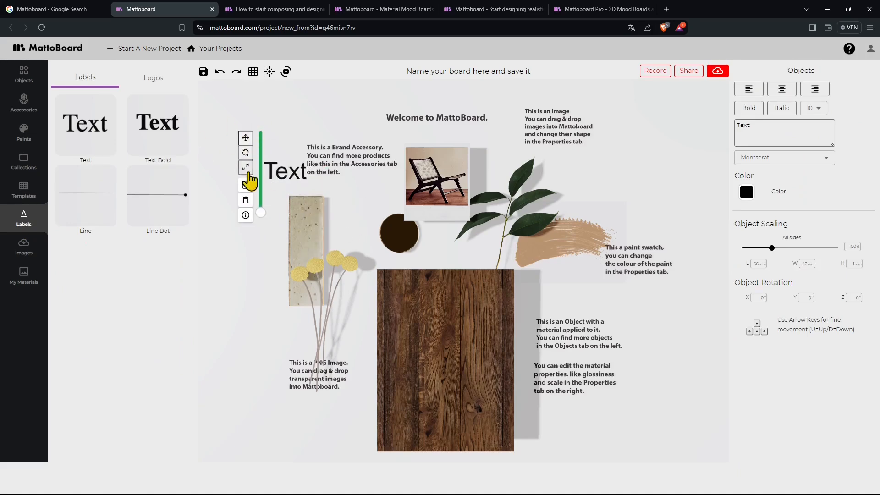
{"action": "left_click", "coordinate": [245, 153]}
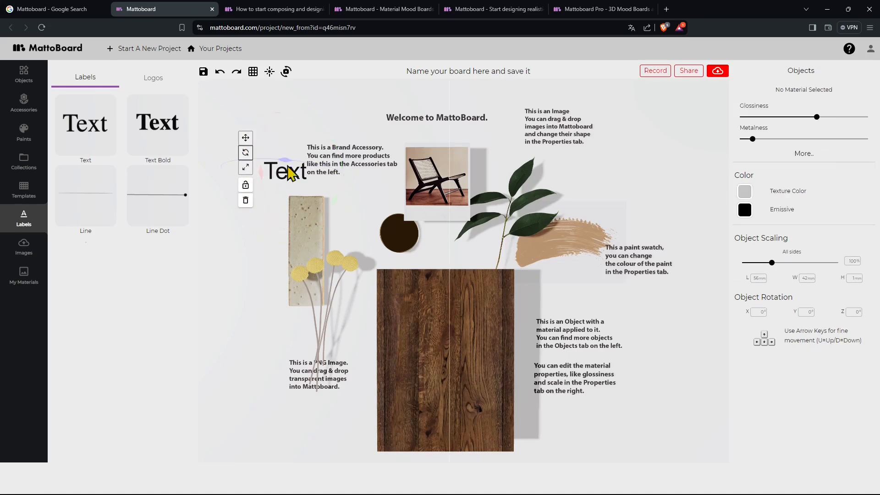
{"action": "mouse_move", "coordinate": [296, 169]}
{"action": "left_mouse_down"}
{"action": "mouse_move", "coordinate": [309, 159]}
{"action": "mouse_move", "coordinate": [298, 196]}
{"action": "mouse_move", "coordinate": [294, 175]}
{"action": "left_mouse_up"}
{"action": "left_click_drag", "start_coordinate": [331, 141], "coordinate": [261, 198]}
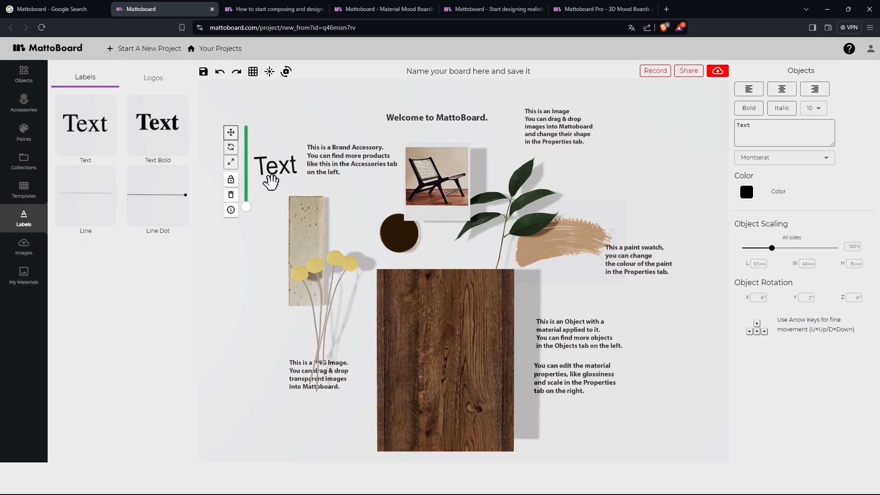
Step: Move the text label onto the wooden panel and change its wording to "Idea for an Interior Project"
{"action": "left_click_drag", "start_coordinate": [277, 163], "coordinate": [435, 326]}
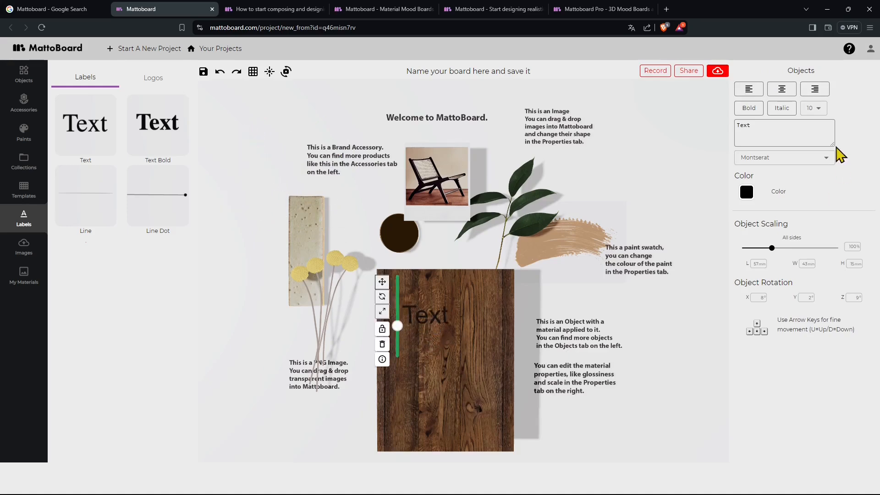
{"action": "left_click", "coordinate": [756, 133]}
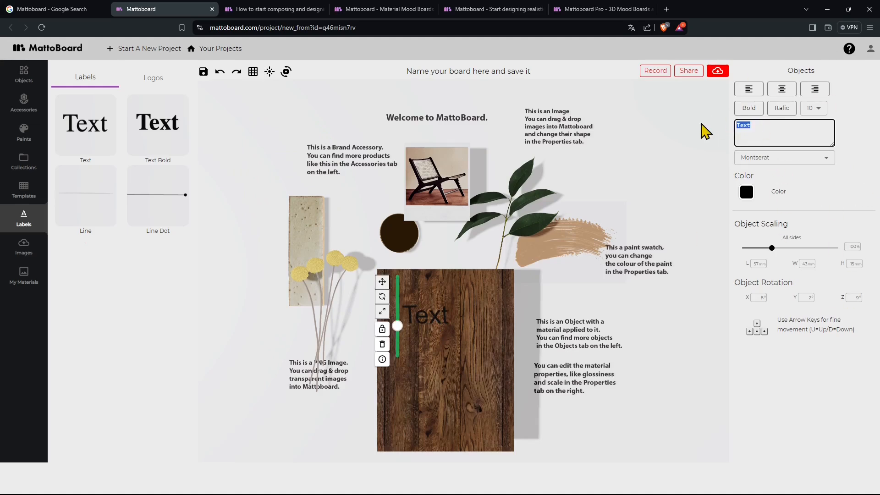
{"action": "type", "text": "Idea "}
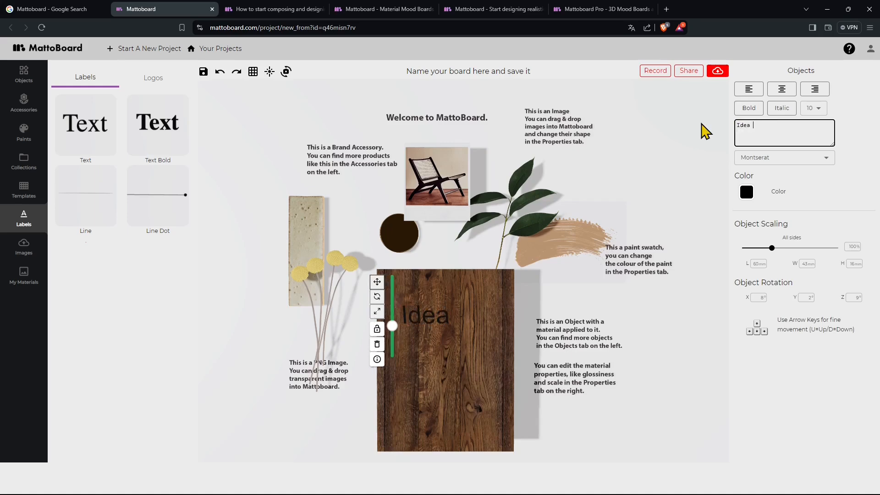
{"action": "type", "text": "for an "}
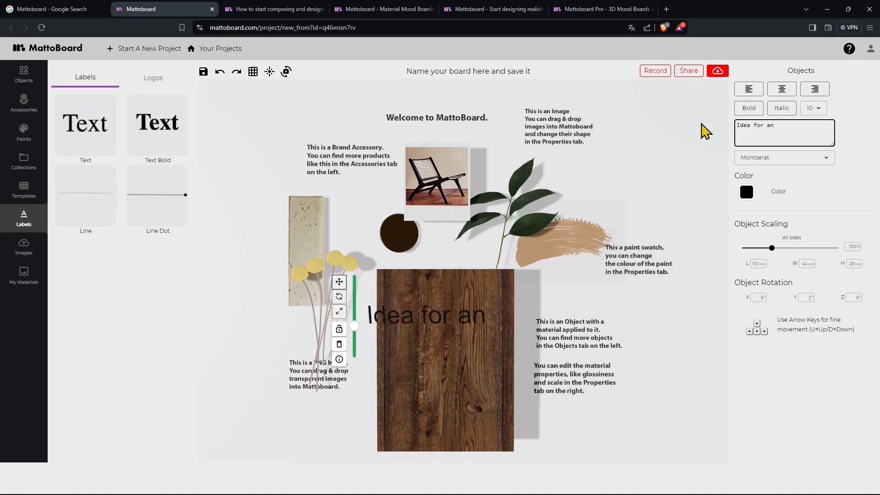
{"action": "type", "text": "Interior Project"}
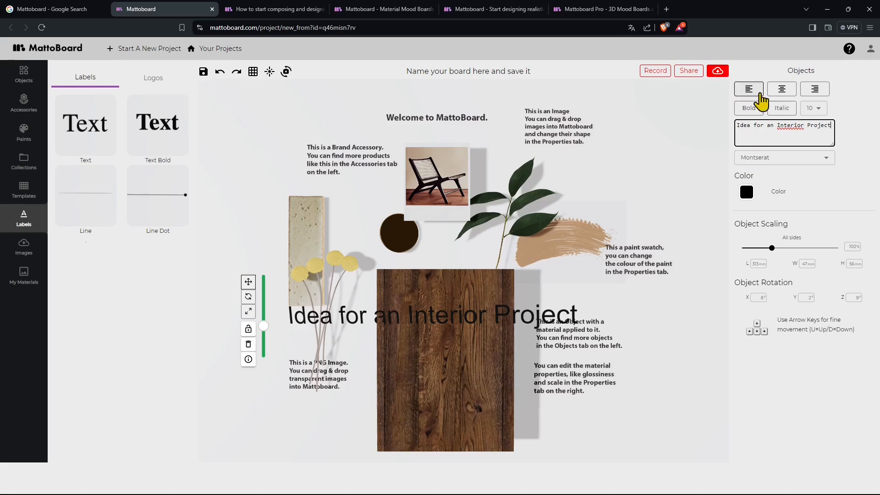
Step: Try left alignment on the label text and set it to centered
{"action": "left_click", "coordinate": [780, 91]}
{"action": "left_click", "coordinate": [750, 89]}
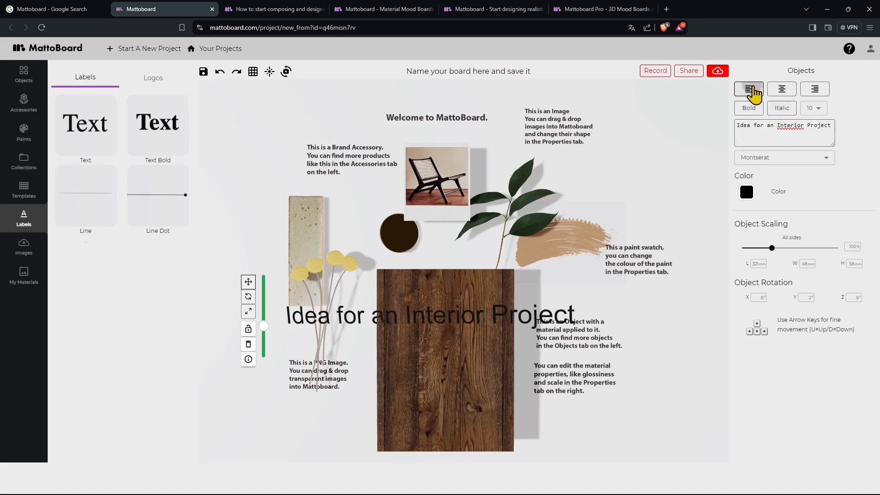
{"action": "left_click", "coordinate": [779, 93]}
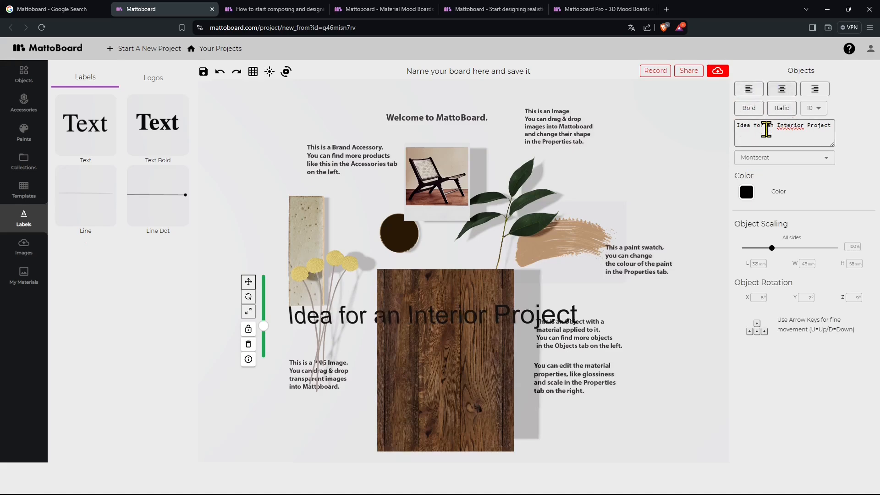
Step: Recolor the "Idea for an Interior Project" label dark red (9a2f2f)
{"action": "left_click", "coordinate": [747, 193]}
{"action": "left_click", "coordinate": [803, 223]}
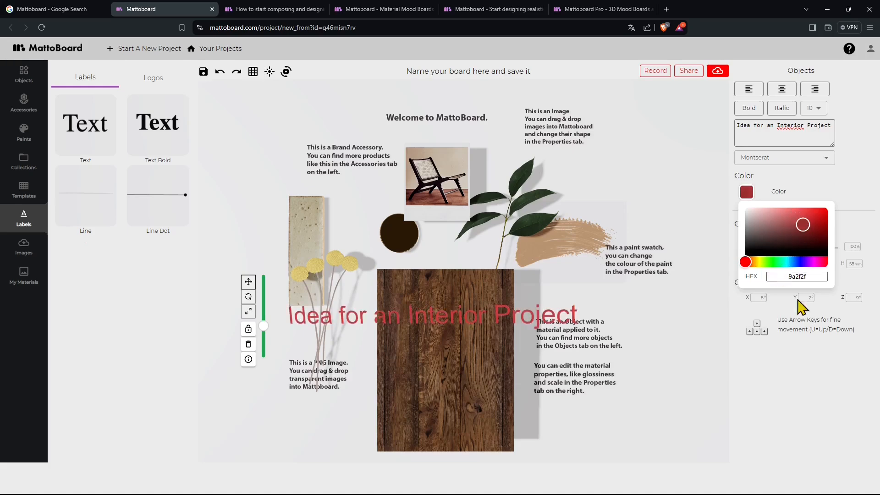
{"action": "left_click", "coordinate": [809, 412]}
Step: Enlarge the text label uniformly and fine-tune its scaling to 146% on all sides
{"action": "mouse_move", "coordinate": [772, 248]}
{"action": "left_mouse_down"}
{"action": "mouse_move", "coordinate": [797, 248]}
{"action": "mouse_move", "coordinate": [787, 248]}
{"action": "left_mouse_up"}
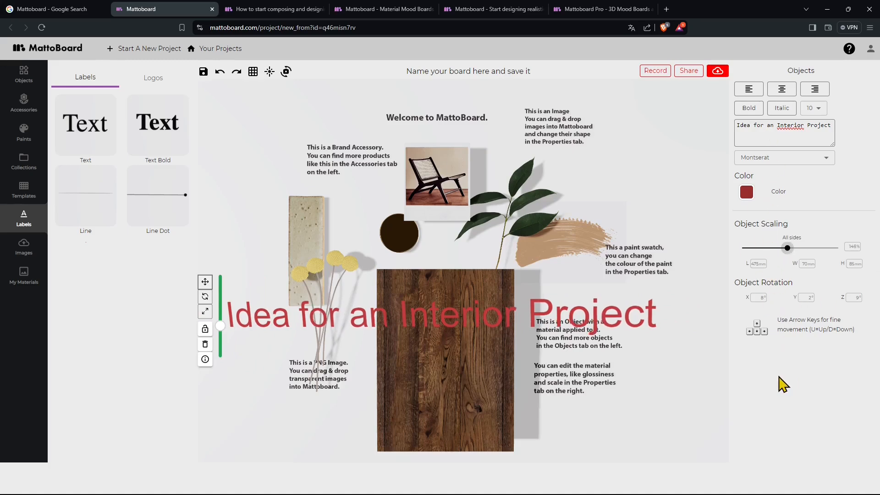
{"action": "key", "text": "Left"}
{"action": "key", "text": "Left"}
{"action": "key", "text": "Left"}
{"action": "key", "text": "Left"}
{"action": "key", "text": "Left"}
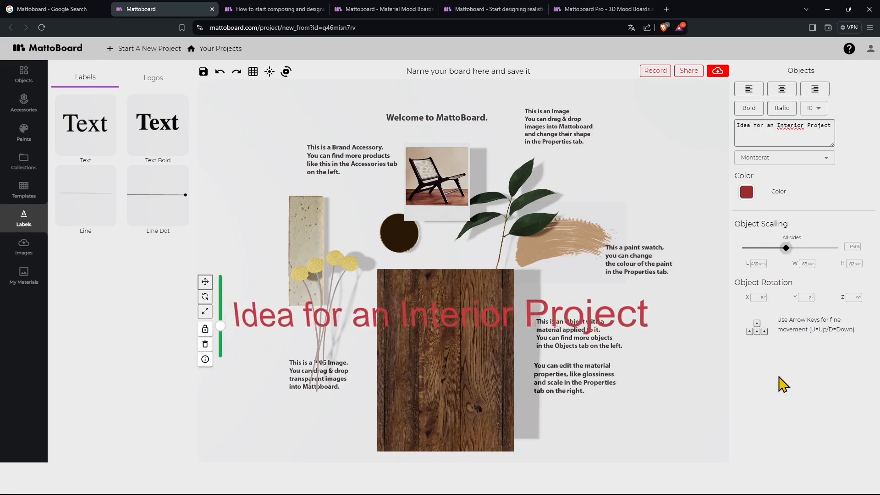
{"action": "key", "text": "Right"}
{"action": "key", "text": "Right"}
{"action": "key", "text": "Right"}
{"action": "key", "text": "Right"}
{"action": "key", "text": "Right"}
{"action": "key", "text": "Right"}
{"action": "key", "text": "Right"}
{"action": "key", "text": "Right"}
{"action": "key", "text": "Left"}
{"action": "key", "text": "Left"}
{"action": "key", "text": "Left"}
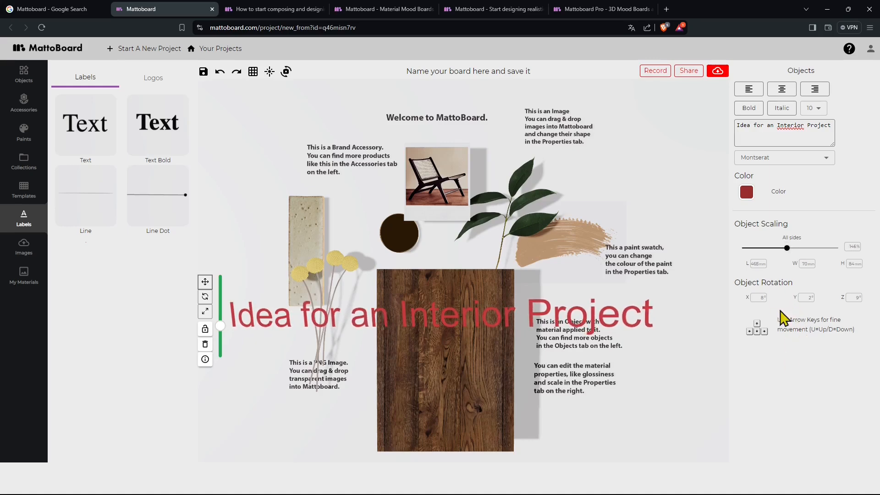
Step: Show the image upload section and move the text label down across the wooden panel's lower edge
{"action": "left_click", "coordinate": [24, 247]}
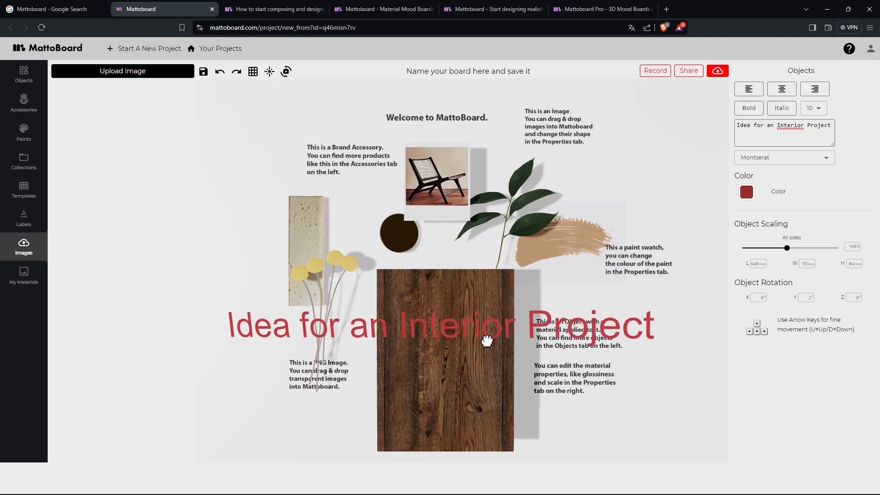
{"action": "left_click_drag", "start_coordinate": [485, 338], "coordinate": [490, 431]}
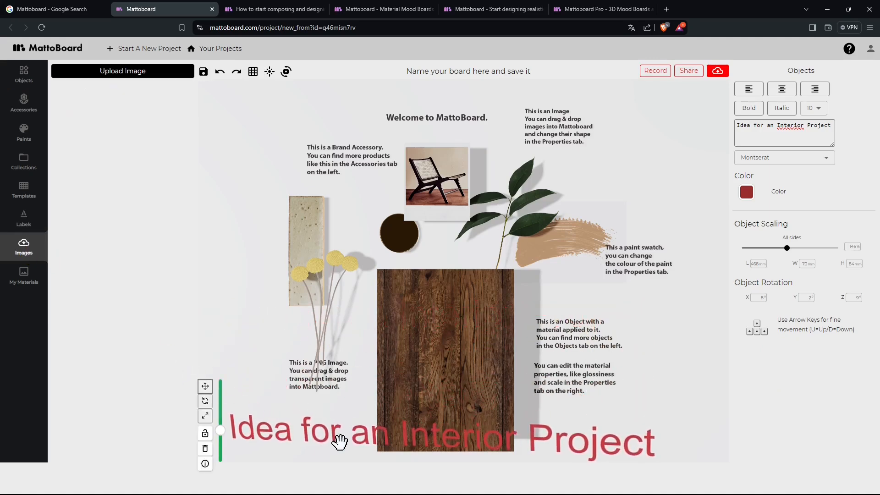
{"action": "left_click_drag", "start_coordinate": [340, 442], "coordinate": [339, 437]}
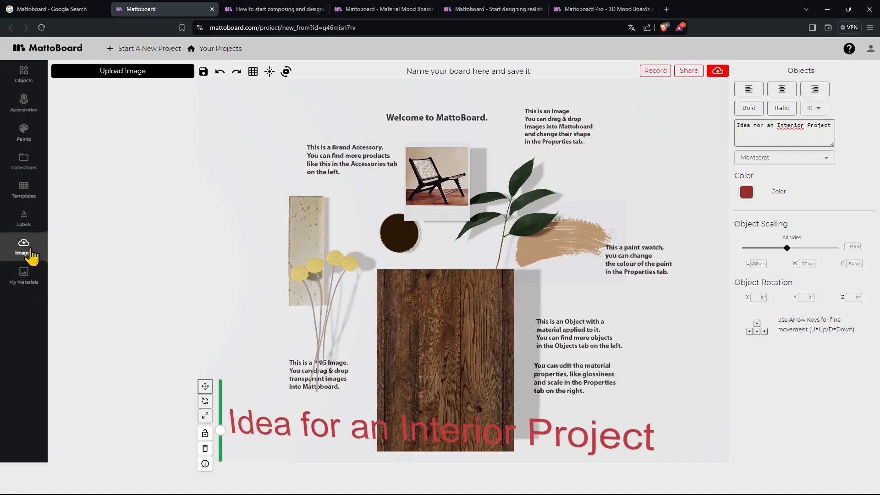
Step: Check the image upload option, dismiss the sign-up form and look at the custom materials section
{"action": "left_click", "coordinate": [117, 72]}
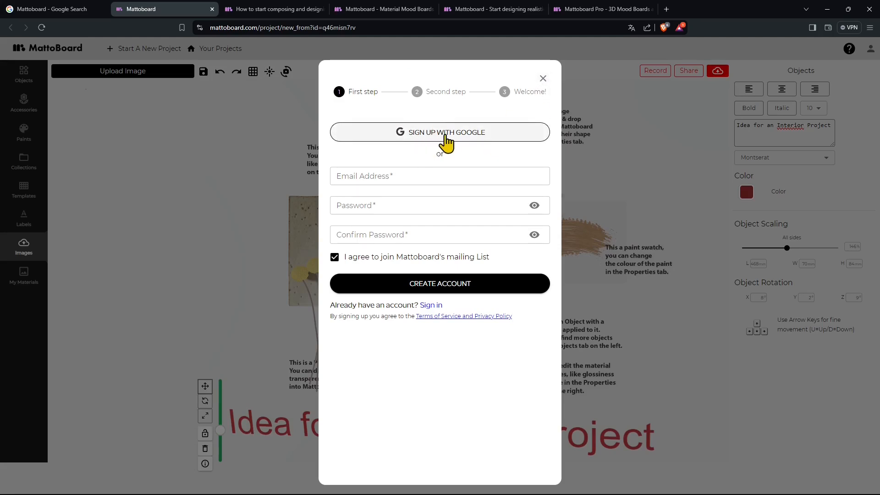
{"action": "left_click", "coordinate": [544, 79]}
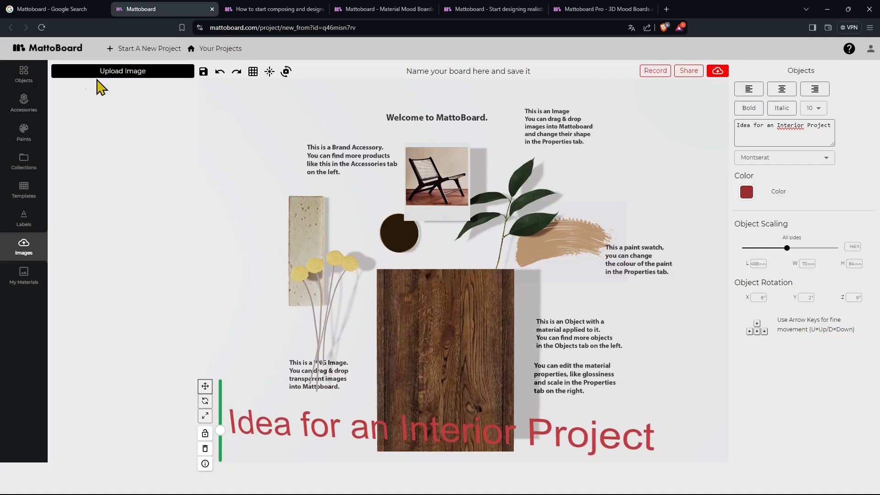
{"action": "left_click", "coordinate": [32, 291]}
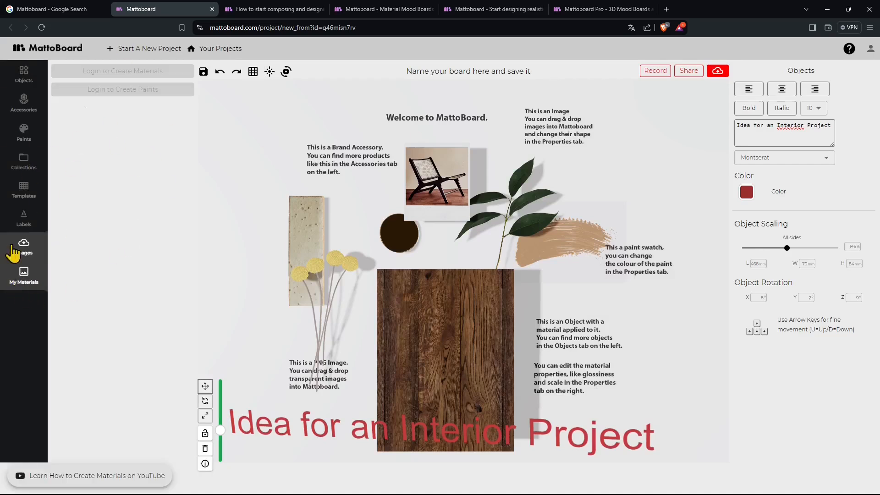
Step: Add a Wallpaper Tear 4 object from the object library over the speckled tile and accessory text
{"action": "left_click", "coordinate": [24, 75]}
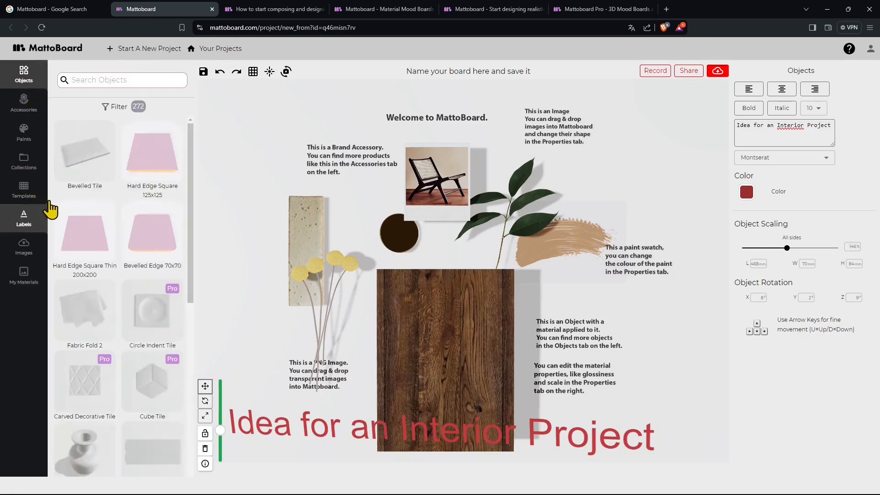
{"action": "scroll", "coordinate": [118, 220], "scroll_direction": "down", "scroll_amount": 8}
{"action": "scroll", "coordinate": [133, 356], "scroll_direction": "down", "scroll_amount": 10}
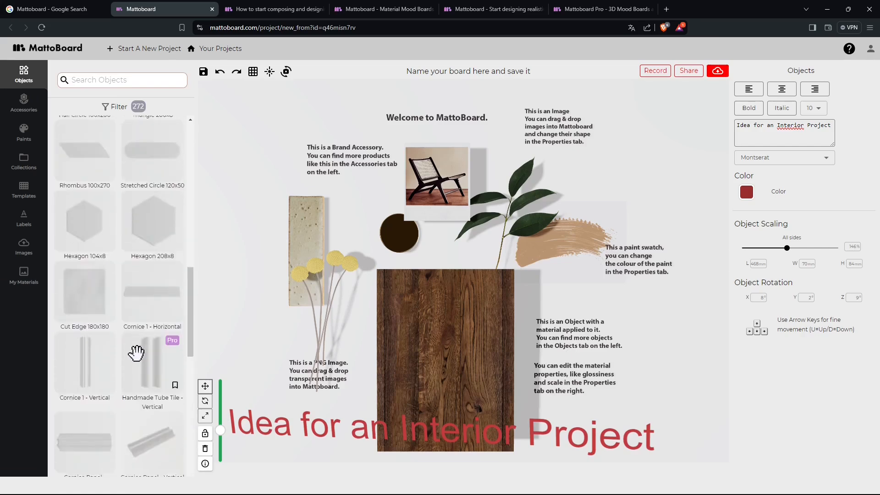
{"action": "scroll", "coordinate": [125, 365], "scroll_direction": "down", "scroll_amount": 5}
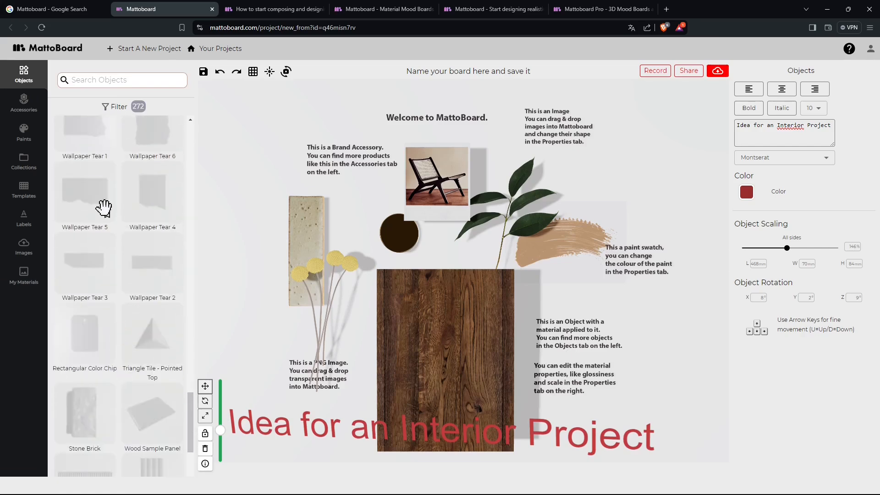
{"action": "left_click_drag", "start_coordinate": [148, 192], "coordinate": [232, 182]}
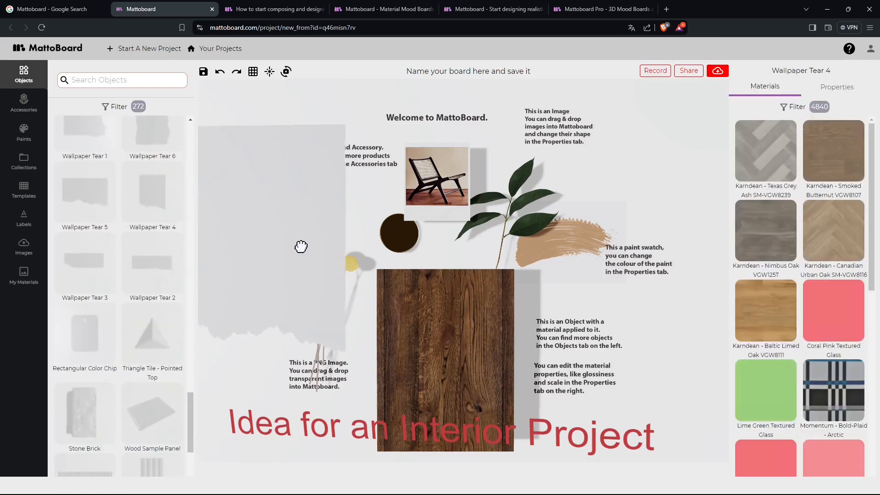
{"action": "left_click", "coordinate": [315, 202]}
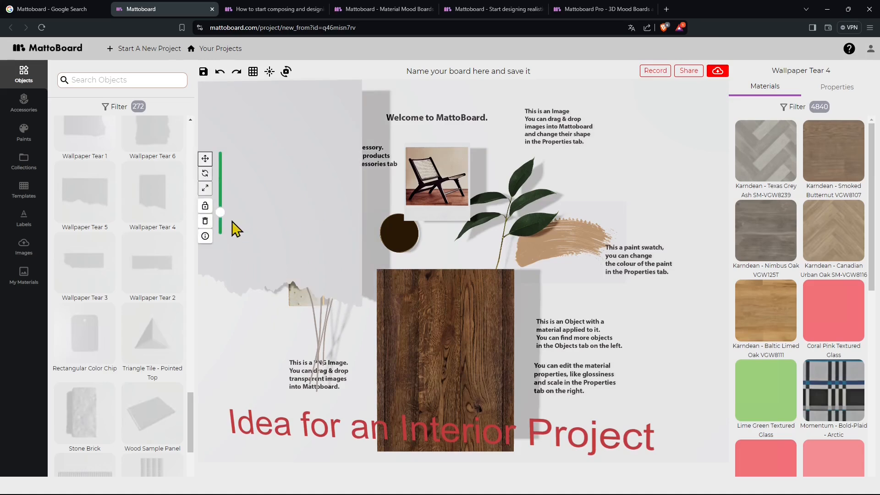
Step: Shrink the wallpaper piece to about 89 × 181 mm and raise its metalness slightly
{"action": "left_click", "coordinate": [205, 188]}
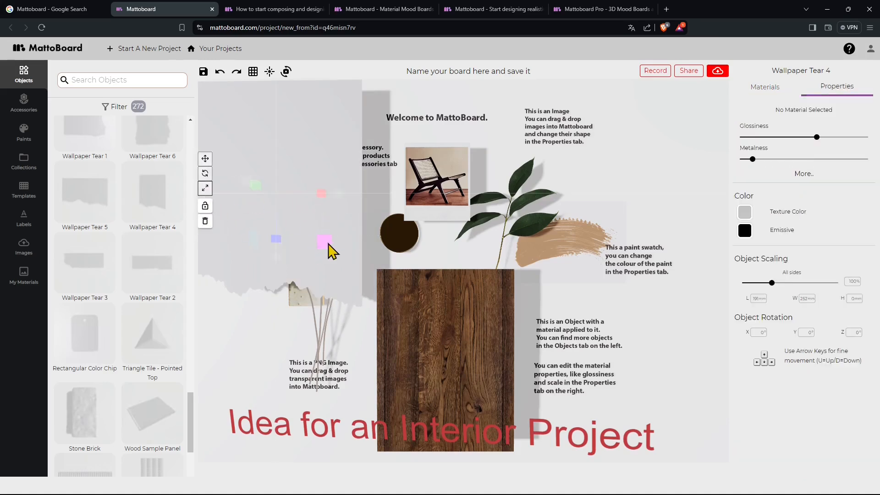
{"action": "left_click_drag", "start_coordinate": [330, 250], "coordinate": [305, 234]}
{"action": "mouse_move", "coordinate": [818, 138]}
{"action": "left_mouse_down"}
{"action": "mouse_move", "coordinate": [761, 138]}
{"action": "mouse_move", "coordinate": [816, 148]}
{"action": "left_mouse_up"}
{"action": "left_click_drag", "start_coordinate": [753, 159], "coordinate": [770, 160]}
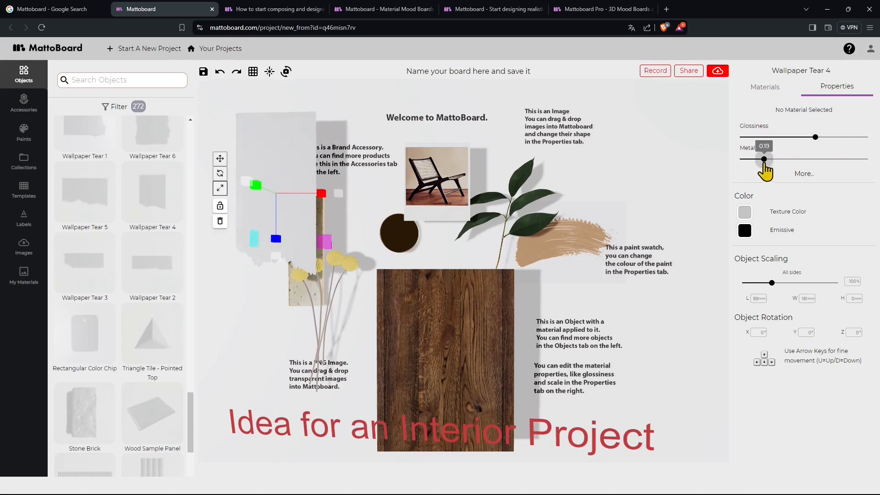
Step: Give the wallpaper piece a coral red texture color with a dark emissive tint, and scale it to 65%
{"action": "left_click", "coordinate": [745, 213]}
{"action": "left_click", "coordinate": [820, 246]}
{"action": "left_click_drag", "start_coordinate": [820, 246], "coordinate": [762, 291]}
{"action": "left_click", "coordinate": [843, 200]}
{"action": "left_click", "coordinate": [745, 230]}
{"action": "left_click", "coordinate": [841, 225]}
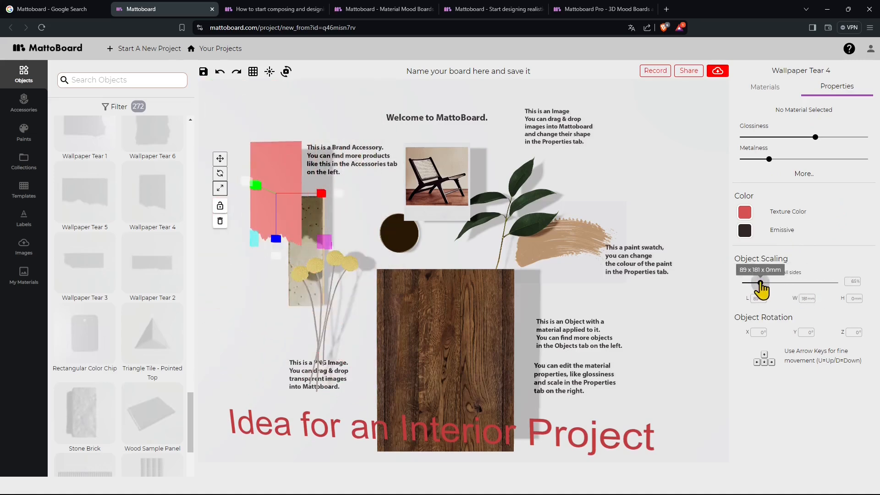
Step: Browse the materials and place two Momentum - Crackle - Peacock swatches, one beside the leaves and one below the wallpaper piece
{"action": "left_click", "coordinate": [772, 93]}
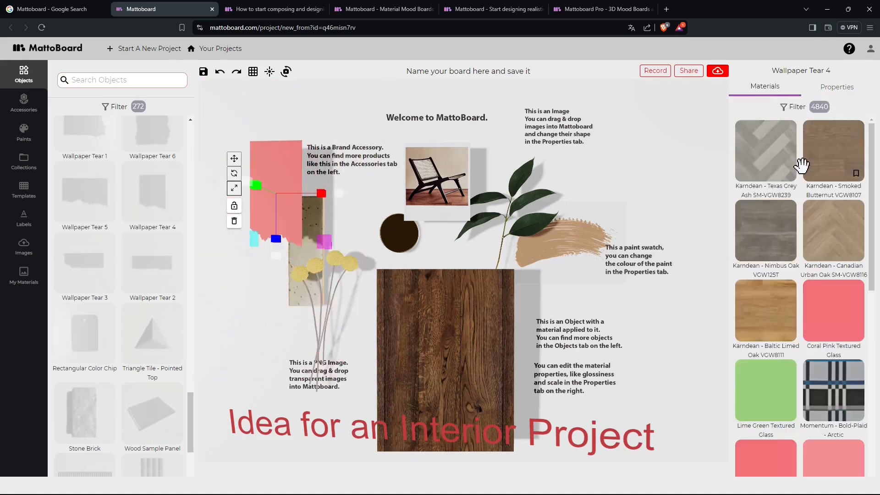
{"action": "left_click", "coordinate": [839, 89]}
{"action": "left_click", "coordinate": [763, 88]}
{"action": "scroll", "coordinate": [805, 314], "scroll_direction": "down", "scroll_amount": 4}
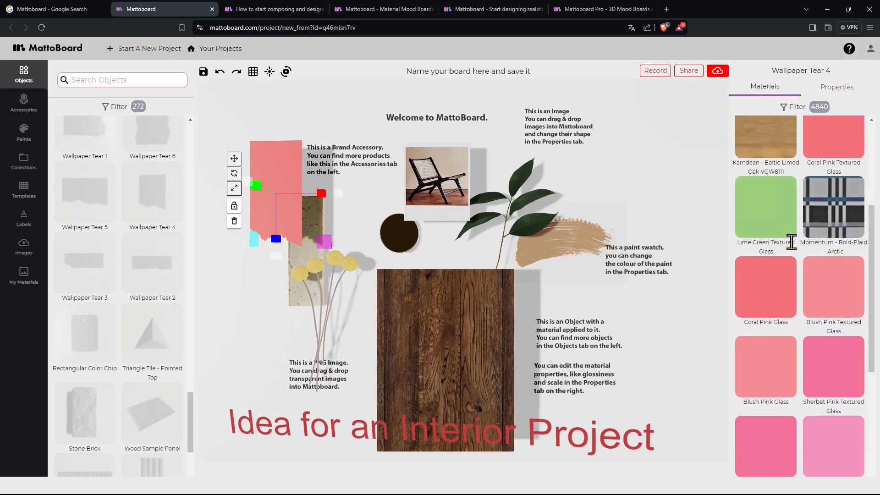
{"action": "scroll", "coordinate": [802, 359], "scroll_direction": "down", "scroll_amount": 20}
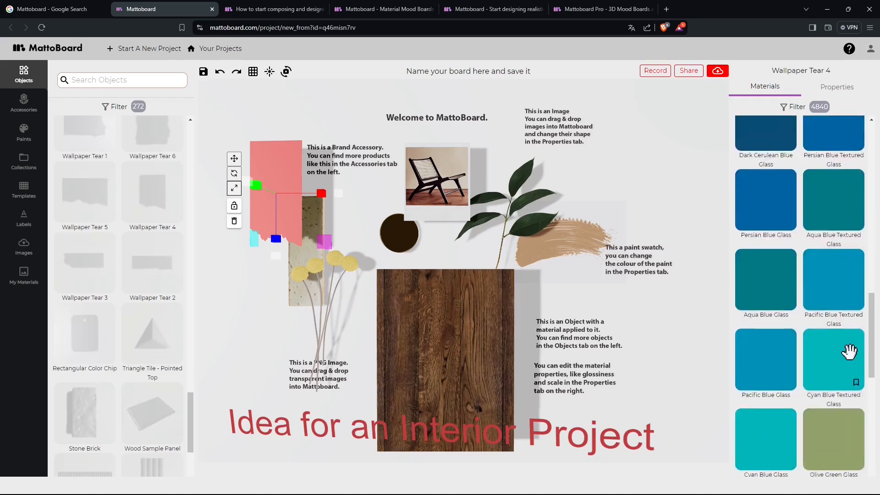
{"action": "left_click_drag", "start_coordinate": [759, 361], "coordinate": [653, 172]}
{"action": "left_click_drag", "start_coordinate": [757, 364], "coordinate": [251, 329]}
Step: Adjust the lower swatch's texture repeat, reduce its normal map strength to about 0.89 and scale it to 97%
{"action": "mouse_move", "coordinate": [785, 240]}
{"action": "left_mouse_down"}
{"action": "mouse_move", "coordinate": [756, 240]}
{"action": "mouse_move", "coordinate": [831, 240]}
{"action": "mouse_move", "coordinate": [789, 240]}
{"action": "left_mouse_up"}
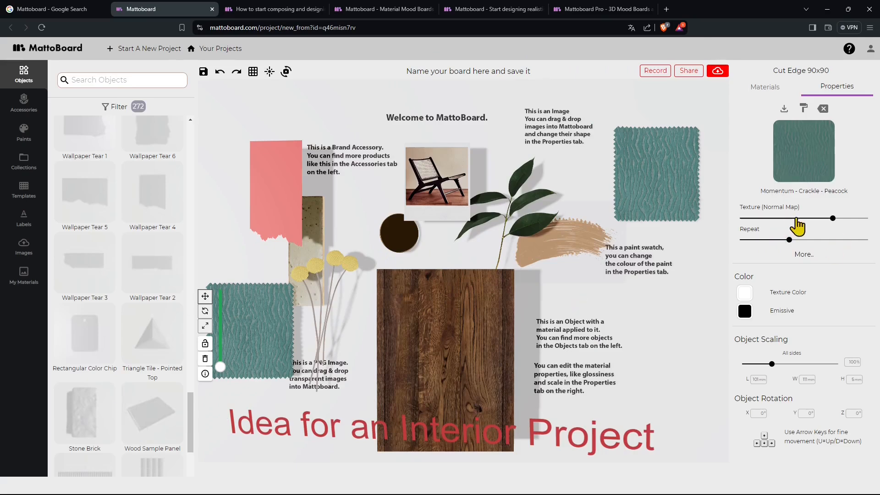
{"action": "left_click_drag", "start_coordinate": [833, 218], "coordinate": [814, 239]}
{"action": "mouse_move", "coordinate": [772, 364]}
{"action": "left_mouse_down"}
{"action": "mouse_move", "coordinate": [770, 375]}
{"action": "mouse_move", "coordinate": [771, 366]}
{"action": "left_mouse_up"}
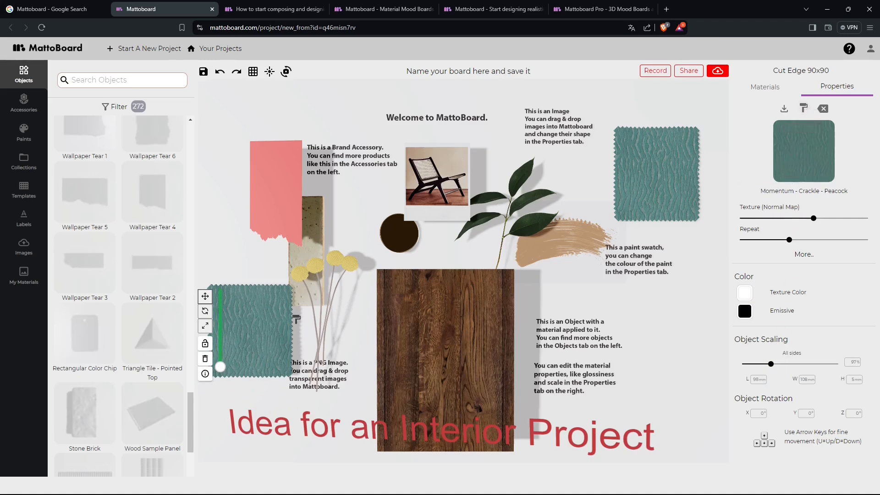
Step: Copy the Momentum - Crackle - Peacock material onto the wallpaper piece and raise its texture repeat to the maximum
{"action": "left_click", "coordinate": [281, 186]}
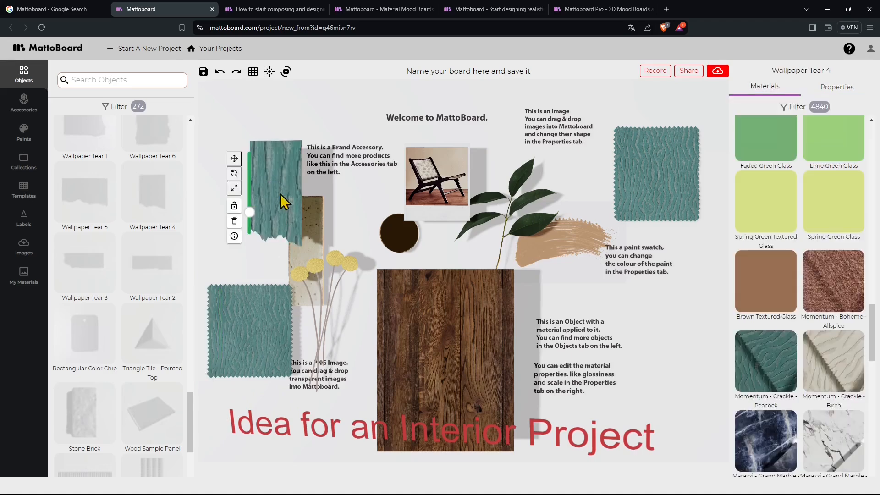
{"action": "left_click", "coordinate": [837, 87]}
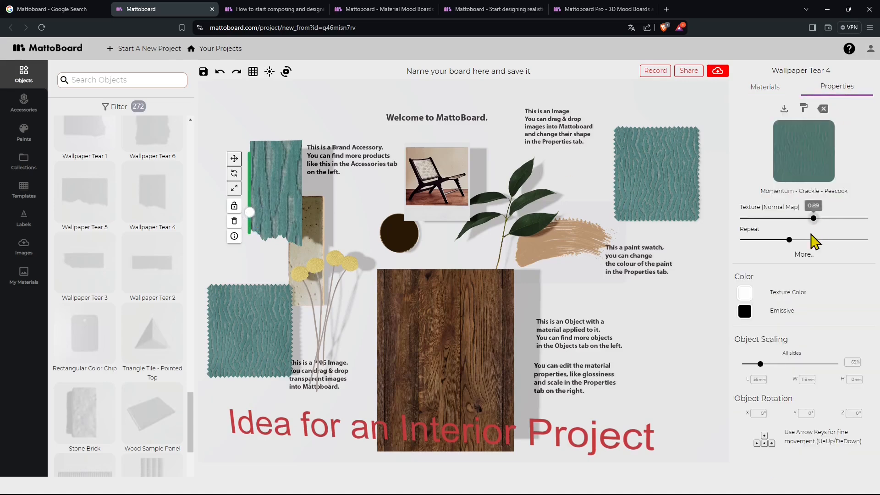
{"action": "left_click_drag", "start_coordinate": [789, 241], "coordinate": [878, 259]}
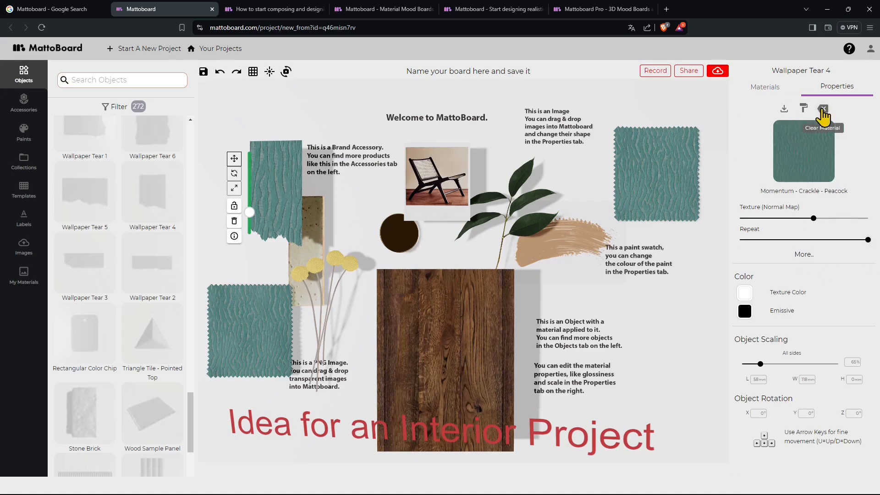
Step: Clear the material from the fabric swatch below the wallpaper piece and check that swatch's properties
{"action": "left_click", "coordinate": [251, 339]}
{"action": "left_click", "coordinate": [828, 87]}
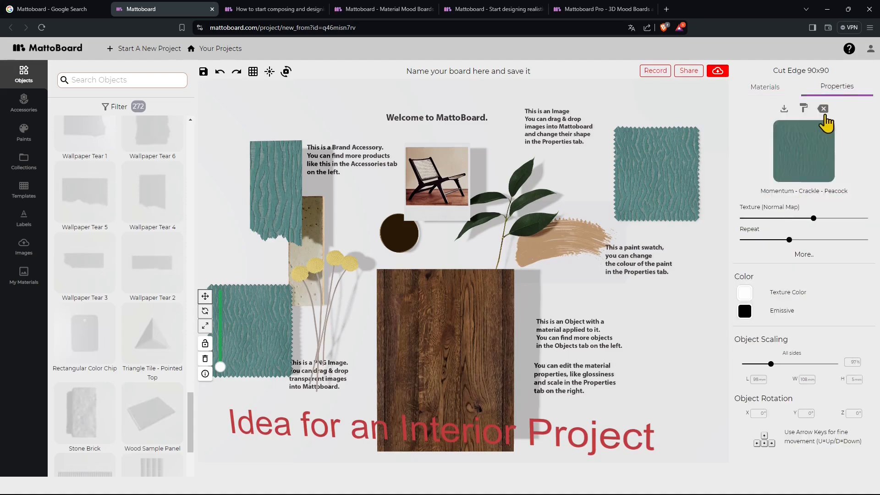
{"action": "left_click", "coordinate": [825, 121]}
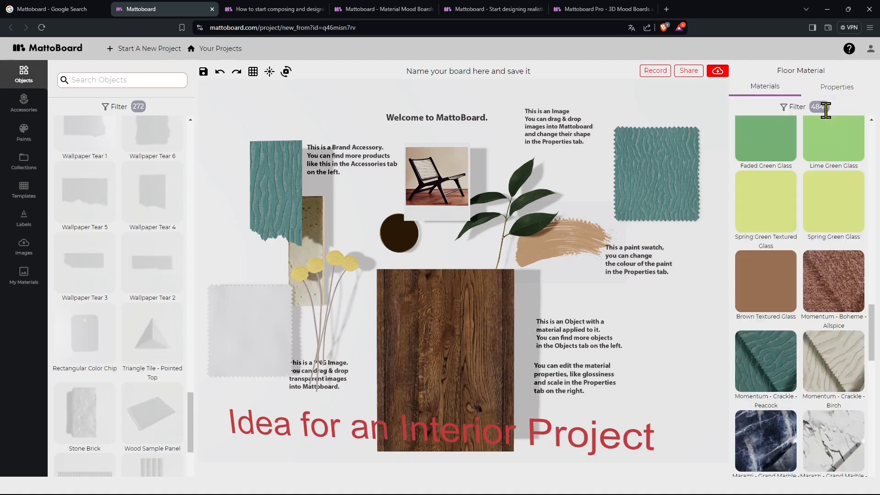
{"action": "left_click", "coordinate": [839, 88]}
{"action": "left_click", "coordinate": [247, 325]}
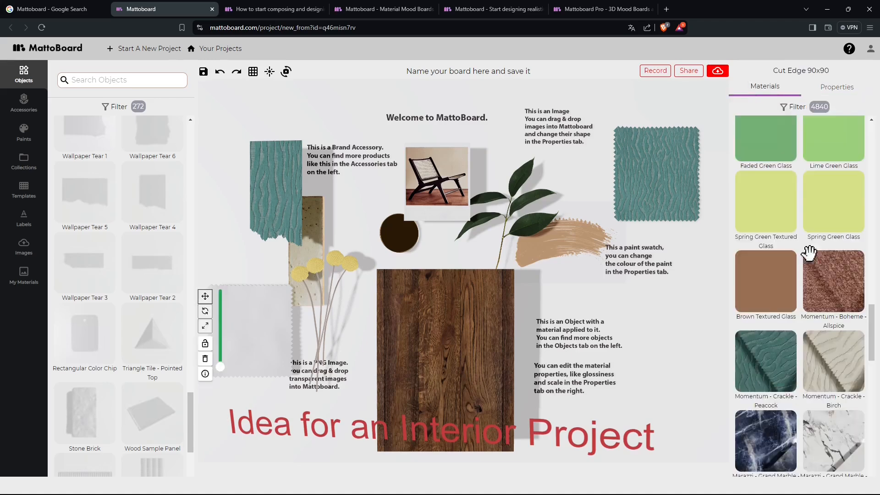
{"action": "left_click", "coordinate": [833, 92]}
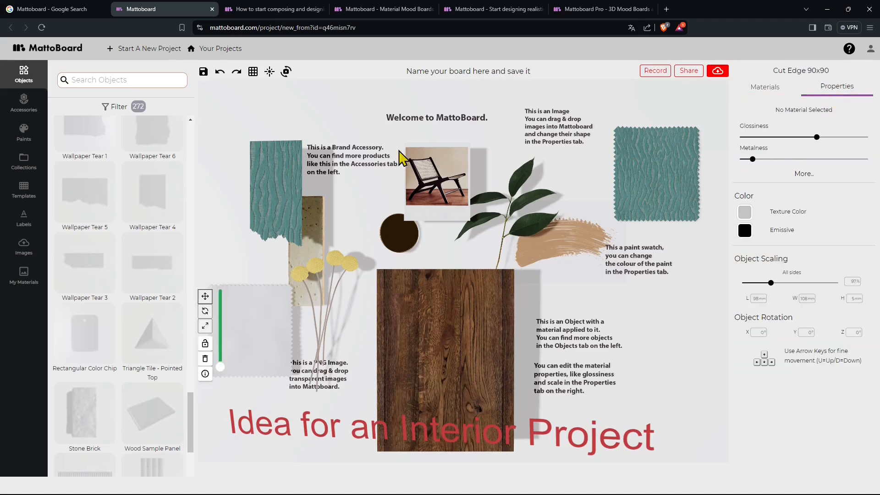
Step: Shift the wallpaper piece slightly toward the speckled tile and show the properties of the peacock swatch beside the leaves
{"action": "left_click_drag", "start_coordinate": [270, 196], "coordinate": [280, 202]}
{"action": "left_click", "coordinate": [635, 181]}
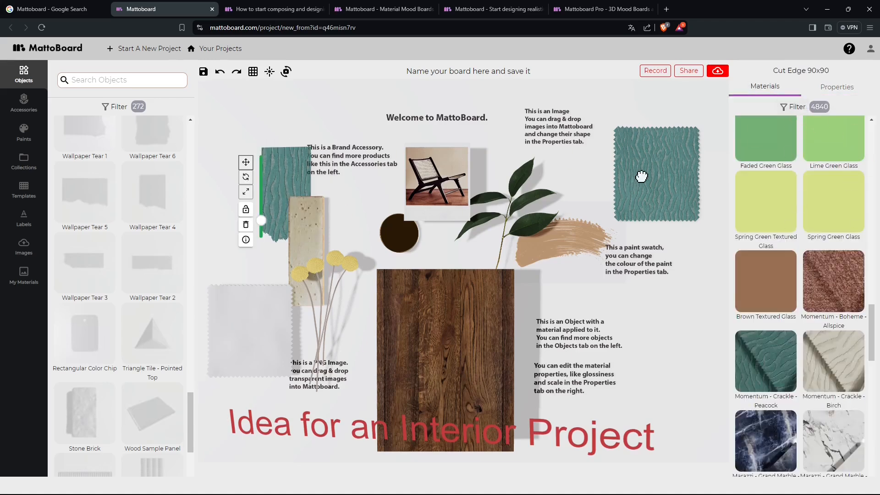
{"action": "left_click", "coordinate": [838, 88]}
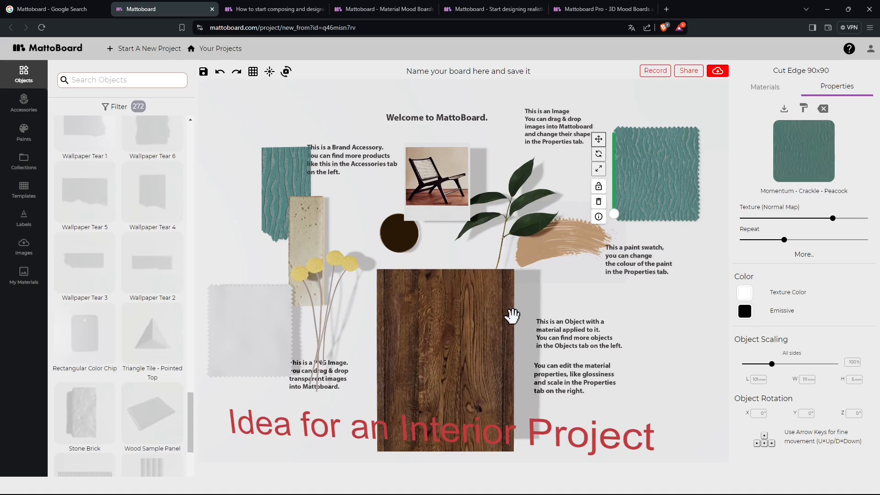
Step: Read the introduction and the "What is a mood board and why should you use one?" section of the interior design material boards article
{"action": "left_click", "coordinate": [281, 11]}
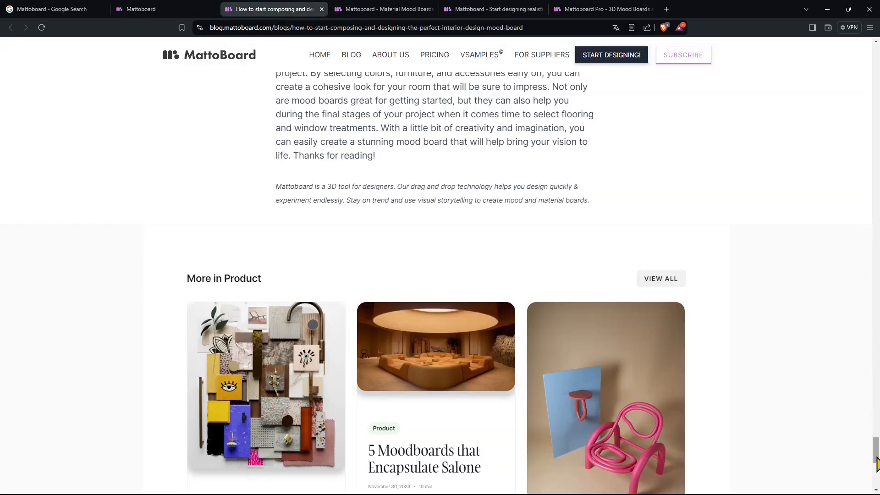
{"action": "left_click_drag", "start_coordinate": [876, 463], "coordinate": [877, 69]}
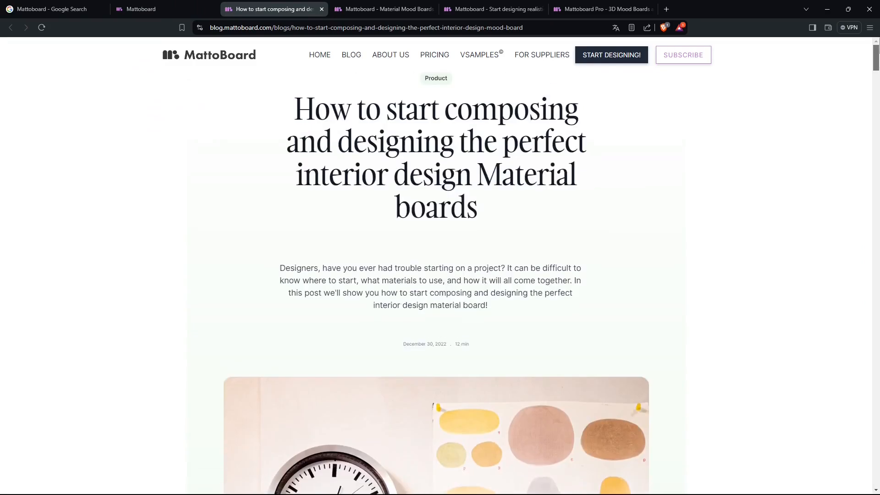
{"action": "left_click_drag", "start_coordinate": [301, 121], "coordinate": [554, 224]}
{"action": "left_click", "coordinate": [604, 258]}
{"action": "scroll", "coordinate": [432, 269], "scroll_direction": "down", "scroll_amount": 14}
{"action": "scroll", "coordinate": [463, 288], "scroll_direction": "down", "scroll_amount": 5}
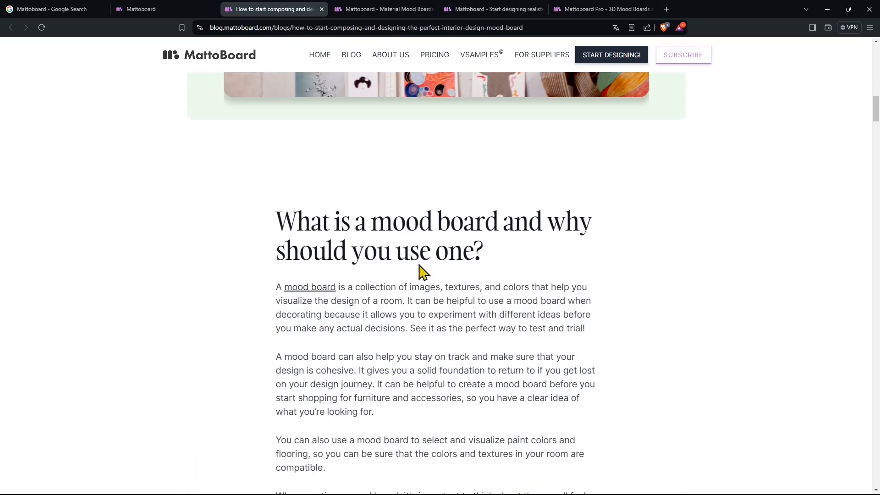
{"action": "left_click_drag", "start_coordinate": [372, 227], "coordinate": [514, 224]}
{"action": "scroll", "coordinate": [486, 303], "scroll_direction": "down", "scroll_amount": 3}
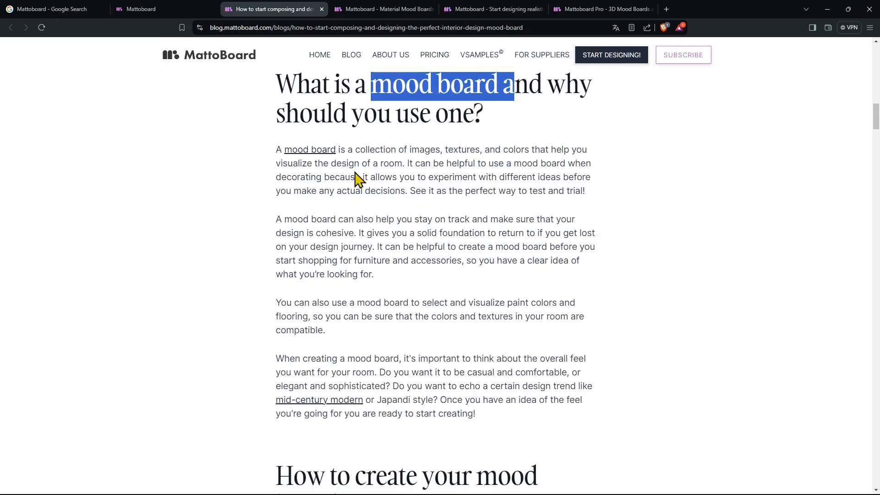
Step: Examine the article's "How to create your mood board" section, from "Get Inspired" through "Start with a basic color palette"
{"action": "scroll", "coordinate": [395, 261], "scroll_direction": "down", "scroll_amount": 14}
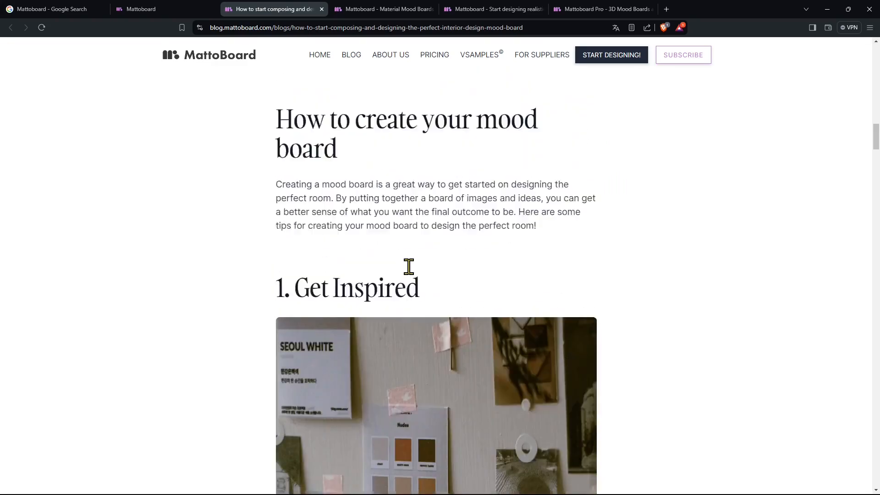
{"action": "scroll", "coordinate": [486, 370], "scroll_direction": "down", "scroll_amount": 13}
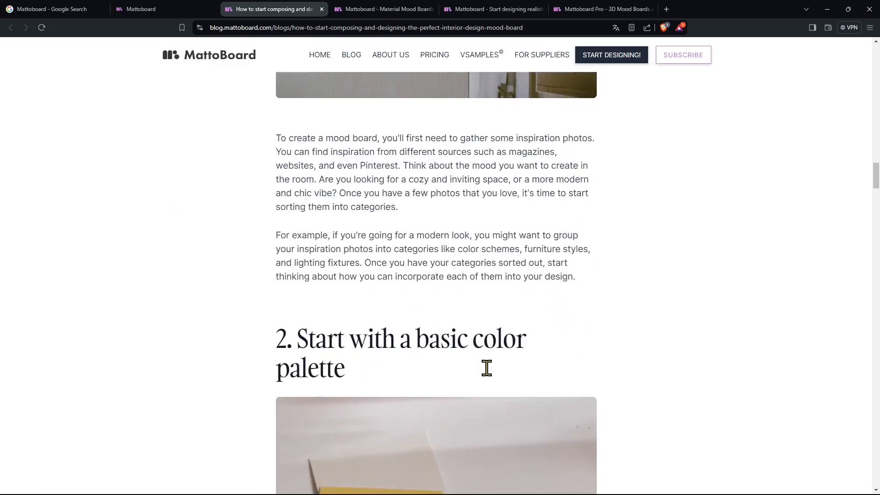
{"action": "scroll", "coordinate": [415, 290], "scroll_direction": "up", "scroll_amount": 5}
{"action": "scroll", "coordinate": [415, 290], "scroll_direction": "up", "scroll_amount": 14}
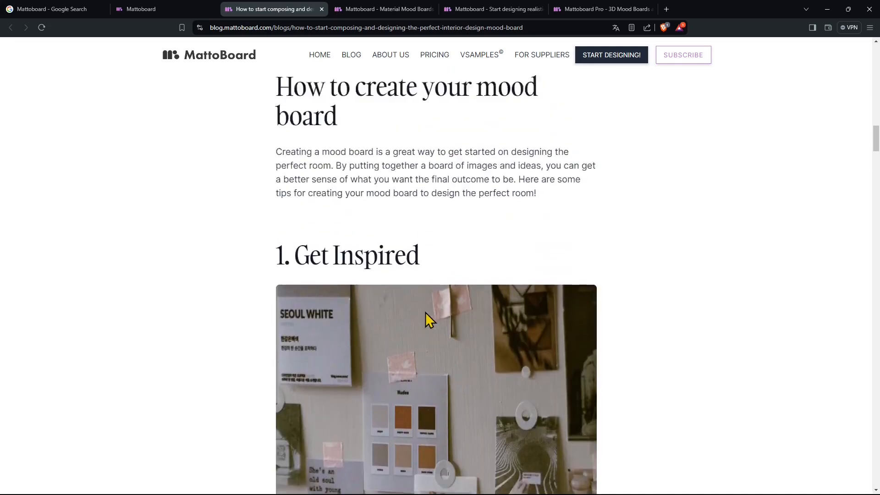
{"action": "scroll", "coordinate": [425, 312], "scroll_direction": "down", "scroll_amount": 10}
{"action": "scroll", "coordinate": [520, 295], "scroll_direction": "down", "scroll_amount": 9}
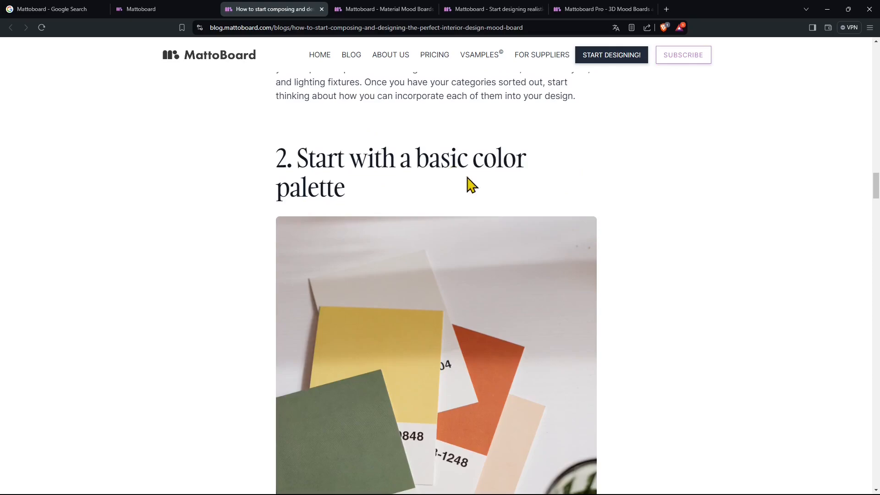
Step: Skim the article's remaining tips, from selecting furniture and accessories to "Use a tool to help you"
{"action": "scroll", "coordinate": [472, 354], "scroll_direction": "down", "scroll_amount": 19}
{"action": "scroll", "coordinate": [433, 326], "scroll_direction": "up", "scroll_amount": 1}
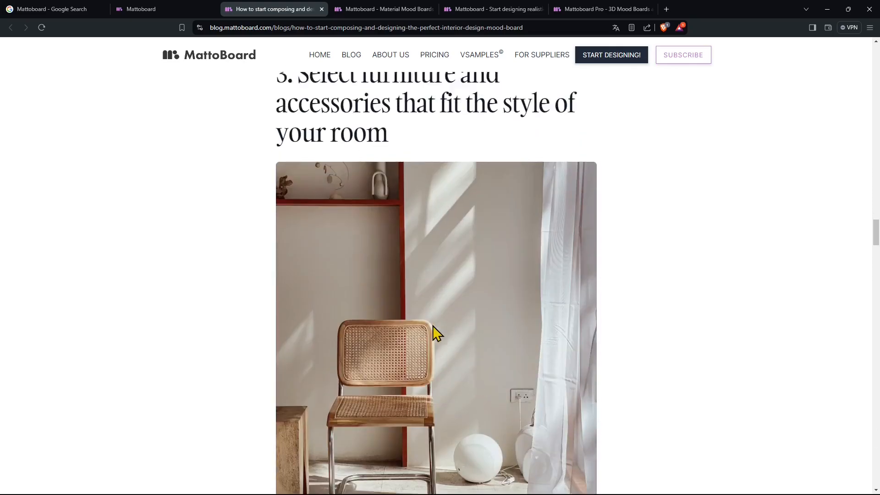
{"action": "scroll", "coordinate": [505, 345], "scroll_direction": "down", "scroll_amount": 20}
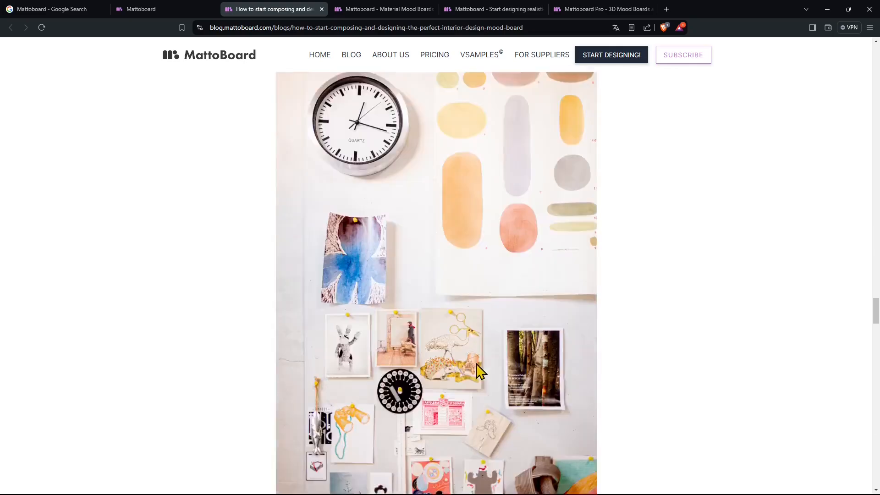
{"action": "scroll", "coordinate": [477, 369], "scroll_direction": "down", "scroll_amount": 20}
{"action": "scroll", "coordinate": [404, 347], "scroll_direction": "up", "scroll_amount": 6}
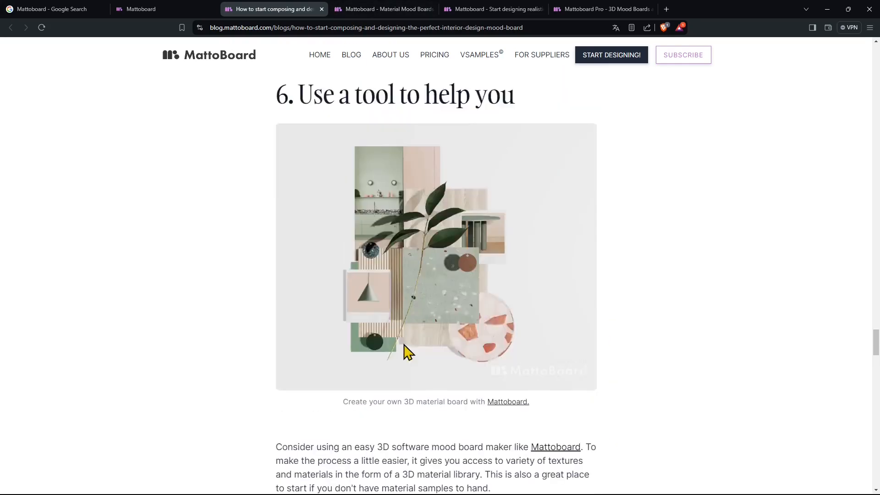
{"action": "scroll", "coordinate": [408, 353], "scroll_direction": "up", "scroll_amount": 4}
{"action": "scroll", "coordinate": [365, 370], "scroll_direction": "down", "scroll_amount": 4}
Step: Browse the featured designer boards in the inspirational boards gallery that can be viewed in 3D and edited
{"action": "left_click", "coordinate": [356, 9]}
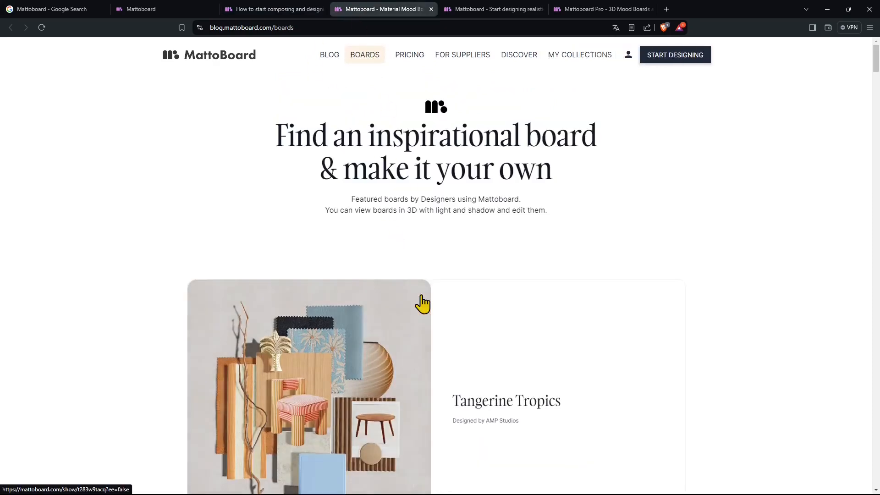
{"action": "scroll", "coordinate": [422, 304], "scroll_direction": "down", "scroll_amount": 12}
{"action": "scroll", "coordinate": [432, 334], "scroll_direction": "down", "scroll_amount": 15}
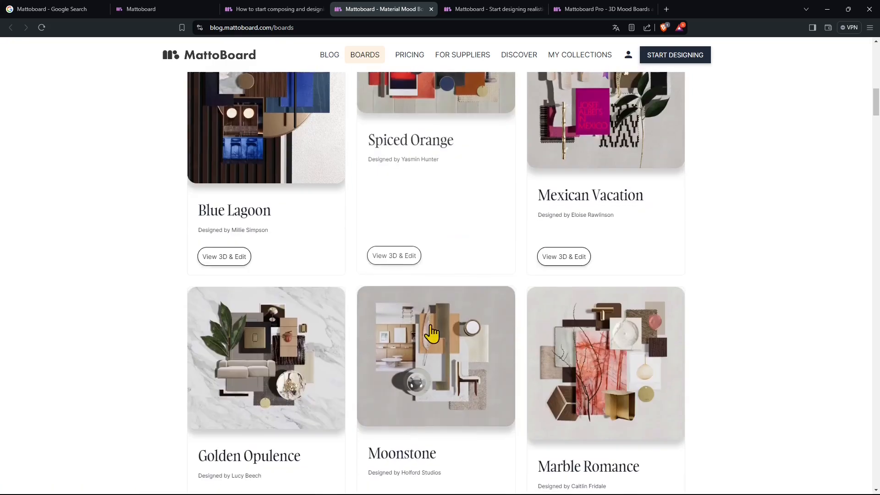
{"action": "scroll", "coordinate": [531, 271], "scroll_direction": "down", "scroll_amount": 4}
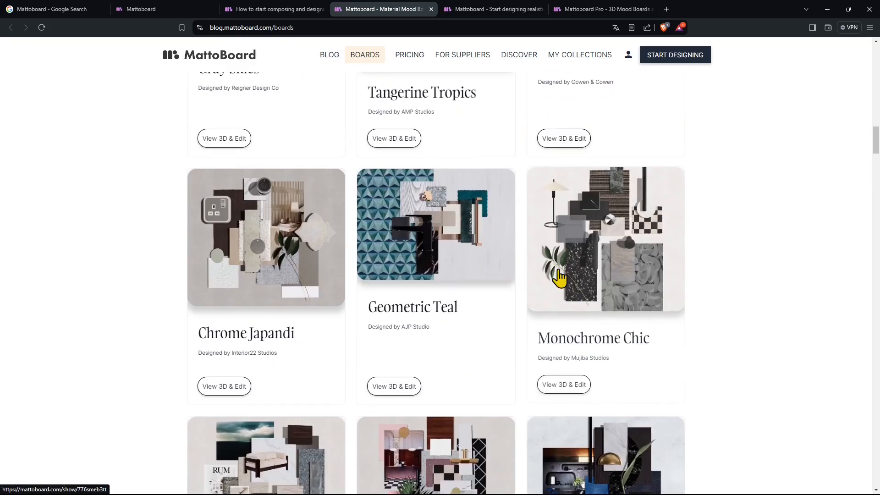
{"action": "scroll", "coordinate": [479, 349], "scroll_direction": "down", "scroll_amount": 4}
{"action": "scroll", "coordinate": [479, 349], "scroll_direction": "down", "scroll_amount": 2}
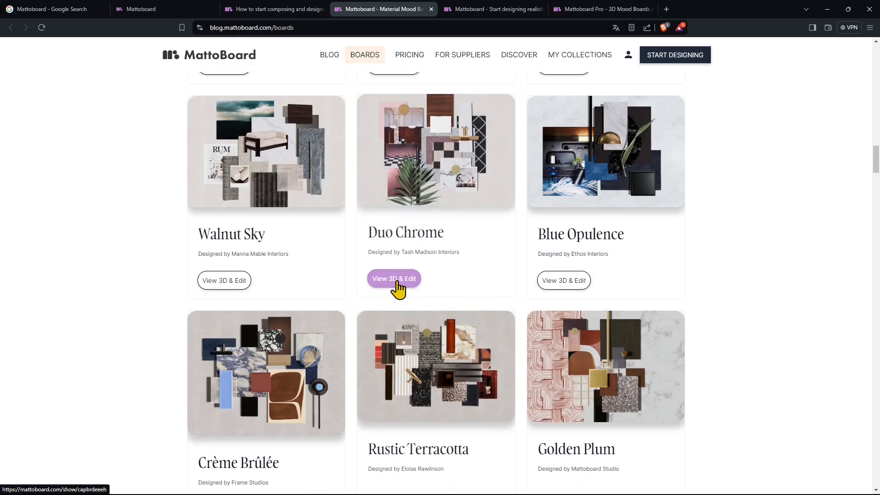
{"action": "scroll", "coordinate": [436, 343], "scroll_direction": "down", "scroll_amount": 4}
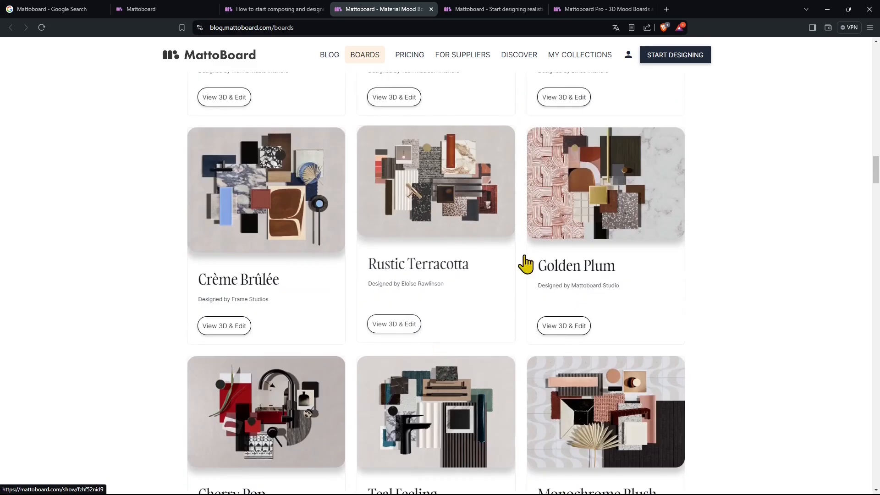
{"action": "scroll", "coordinate": [527, 266], "scroll_direction": "down", "scroll_amount": 10}
{"action": "scroll", "coordinate": [502, 318], "scroll_direction": "down", "scroll_amount": 20}
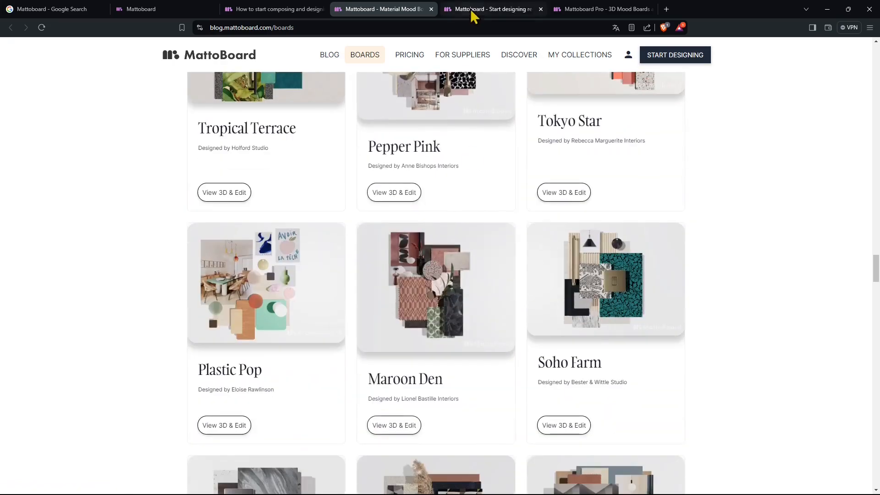
Step: Look through the "Design 3D material boards online, easily" sign-up page down to its "How it Works" section
{"action": "left_click", "coordinate": [447, 9]}
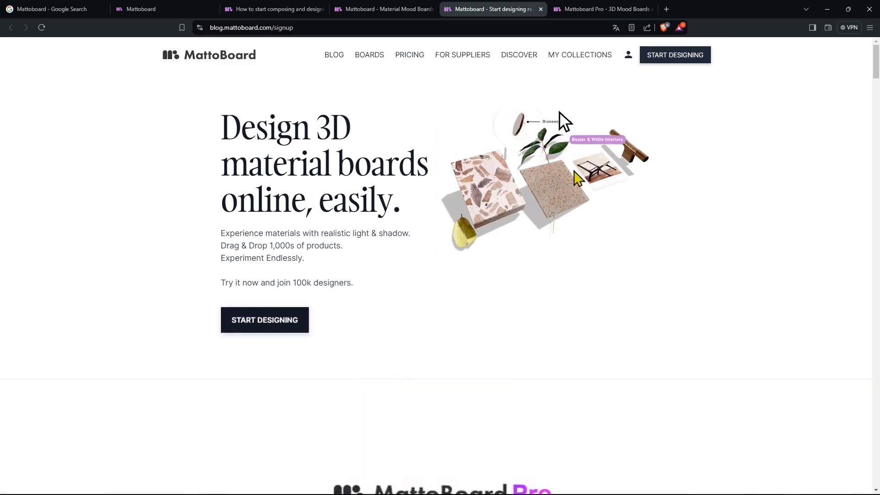
{"action": "scroll", "coordinate": [537, 275], "scroll_direction": "down", "scroll_amount": 8}
{"action": "scroll", "coordinate": [537, 271], "scroll_direction": "down", "scroll_amount": 15}
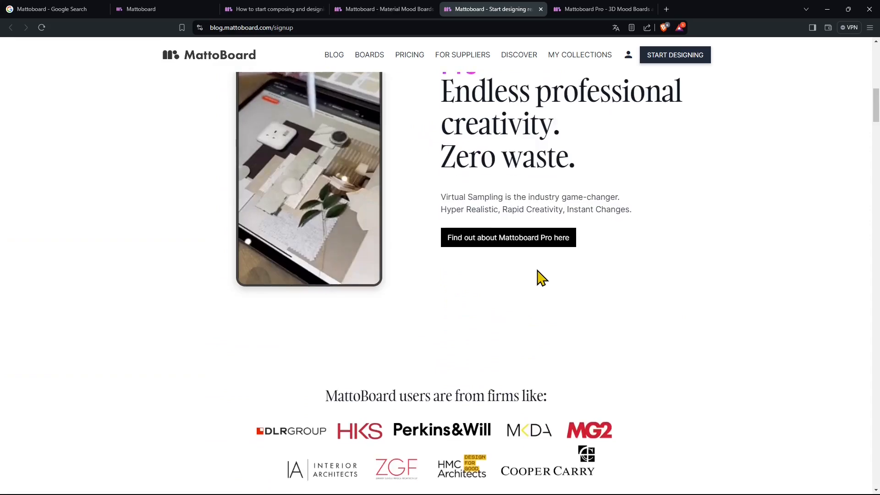
{"action": "scroll", "coordinate": [540, 284], "scroll_direction": "down", "scroll_amount": 15}
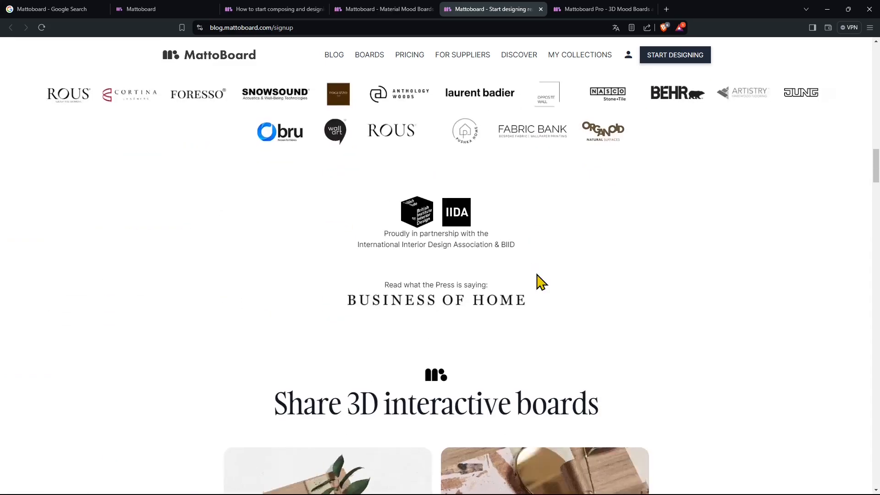
{"action": "scroll", "coordinate": [540, 293], "scroll_direction": "down", "scroll_amount": 15}
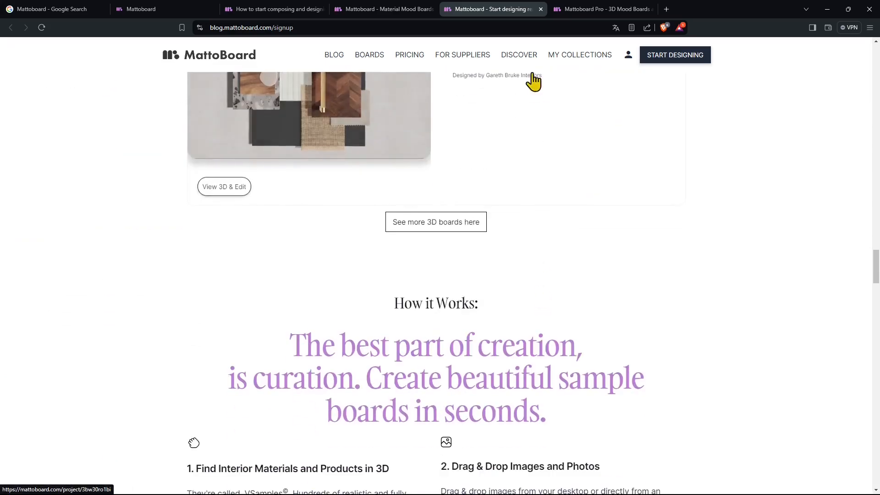
Step: Compare the Free and Pro plan prices and features on the pricing page, and return to the open board project
{"action": "left_click", "coordinate": [600, 10]}
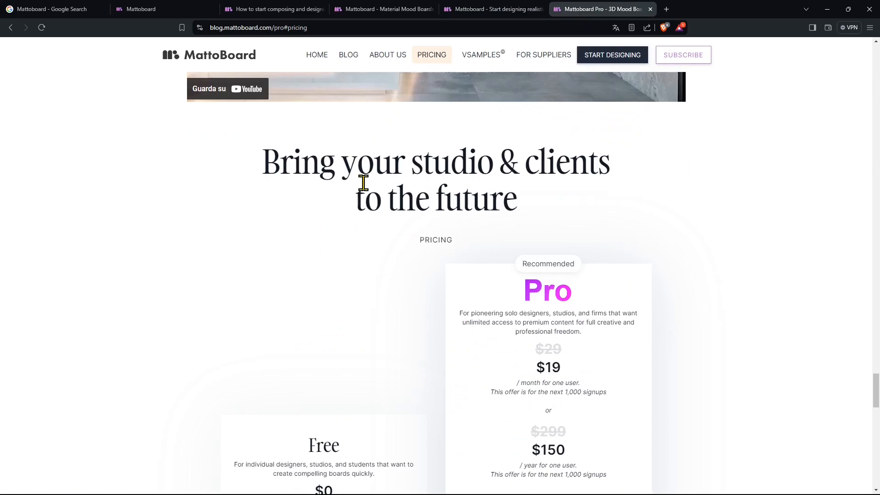
{"action": "scroll", "coordinate": [387, 190], "scroll_direction": "down", "scroll_amount": 4}
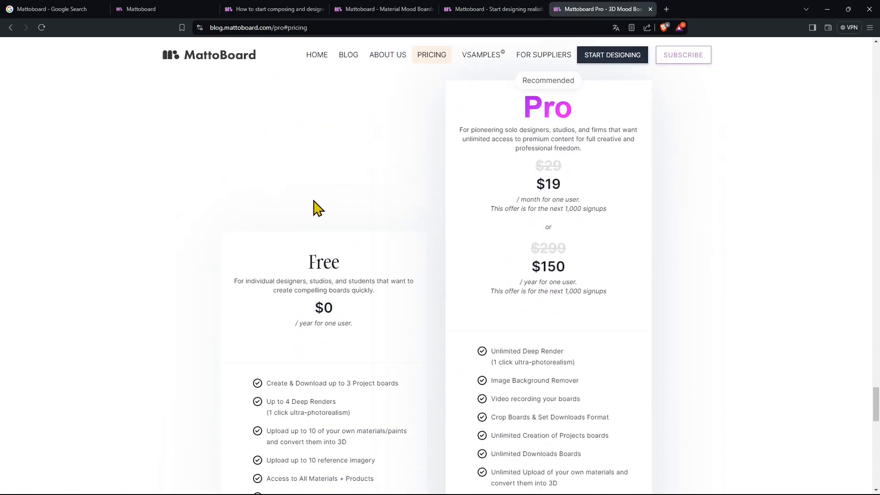
{"action": "scroll", "coordinate": [274, 326], "scroll_direction": "down", "scroll_amount": 3}
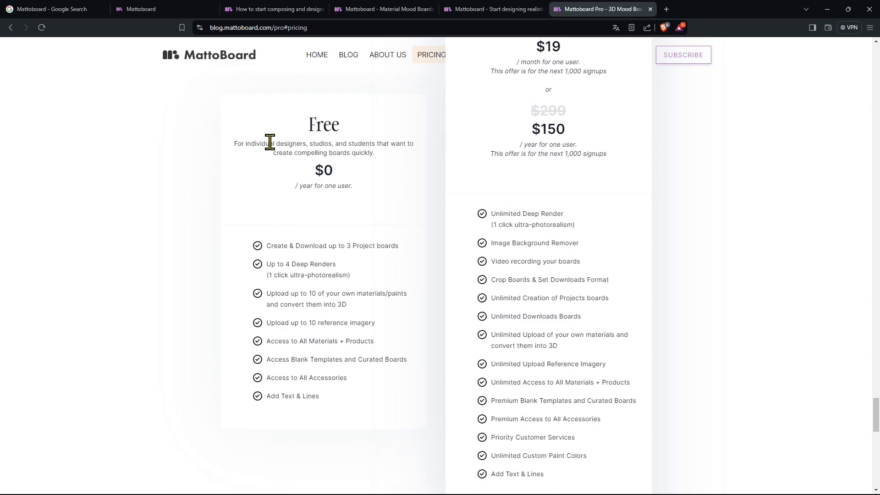
{"action": "scroll", "coordinate": [287, 232], "scroll_direction": "down", "scroll_amount": 1}
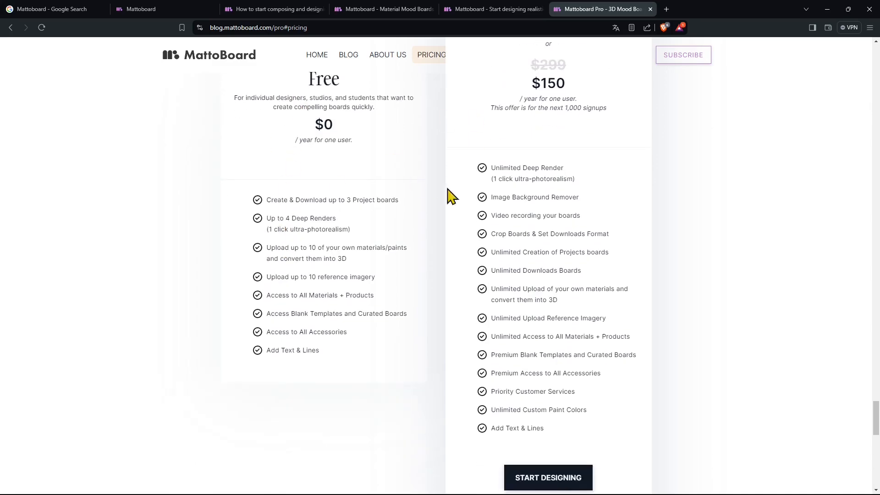
{"action": "scroll", "coordinate": [415, 309], "scroll_direction": "down", "scroll_amount": 10}
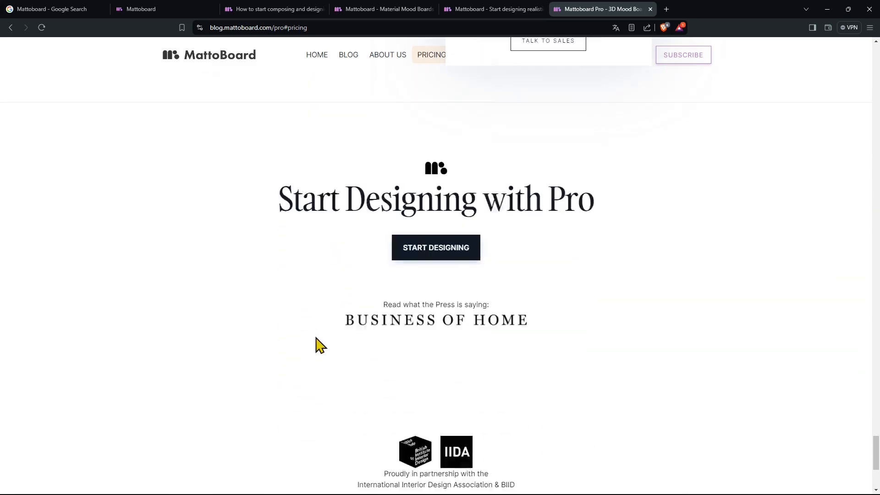
{"action": "scroll", "coordinate": [320, 345], "scroll_direction": "down", "scroll_amount": 2}
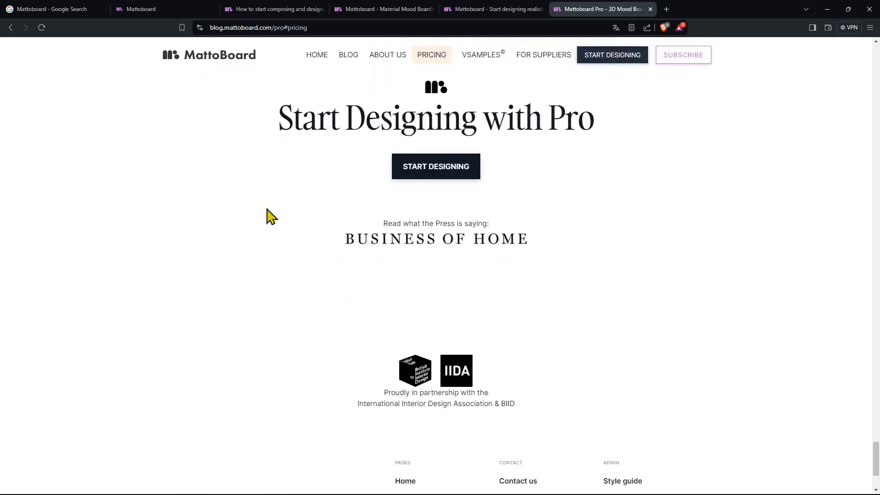
{"action": "left_click", "coordinate": [138, 10]}
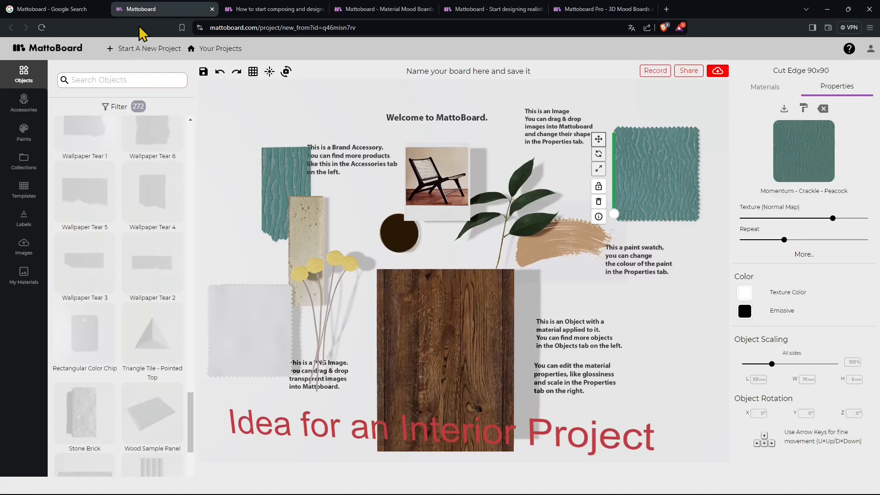